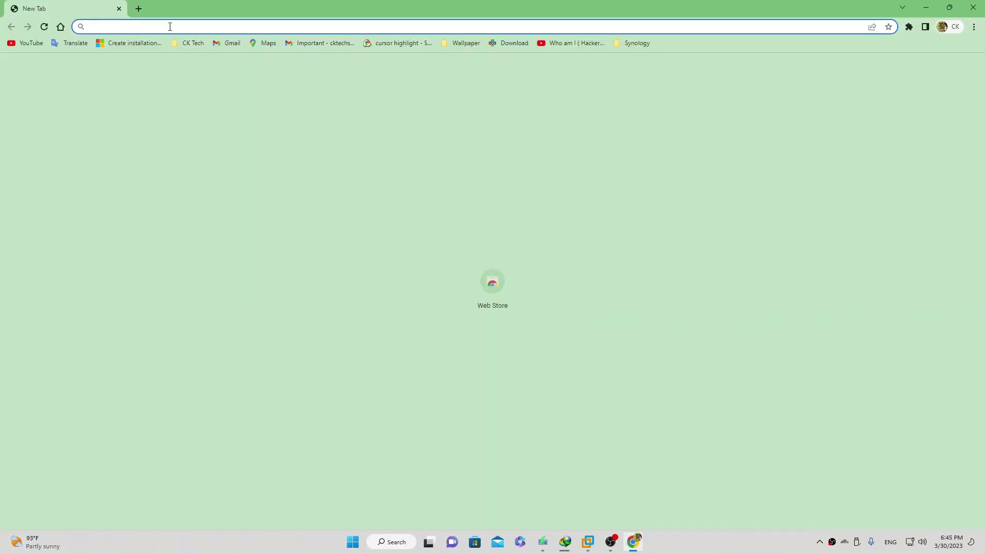
# Search the web for "windows 11 system requirements"
pyautogui.write('win')
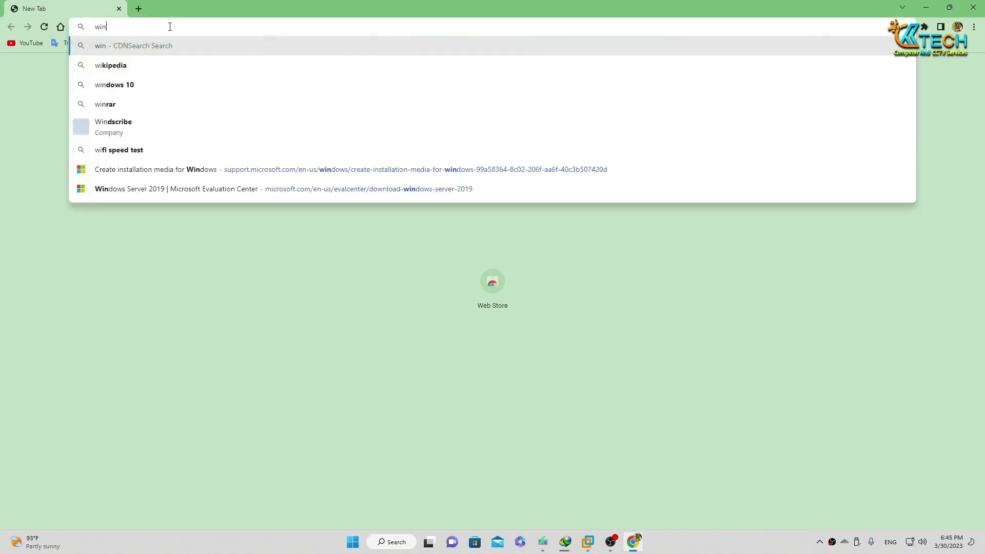
pyautogui.write('dows')
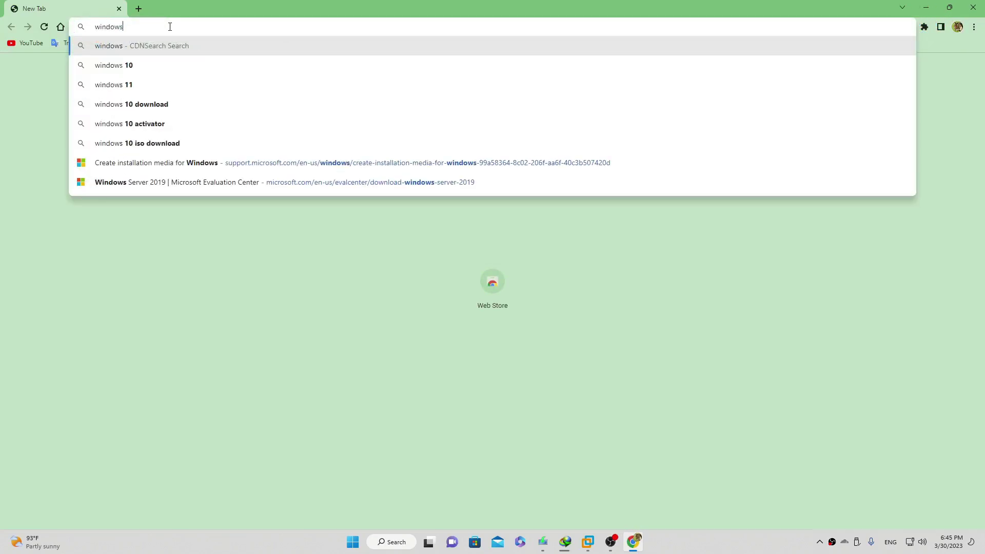
pyautogui.write('11')
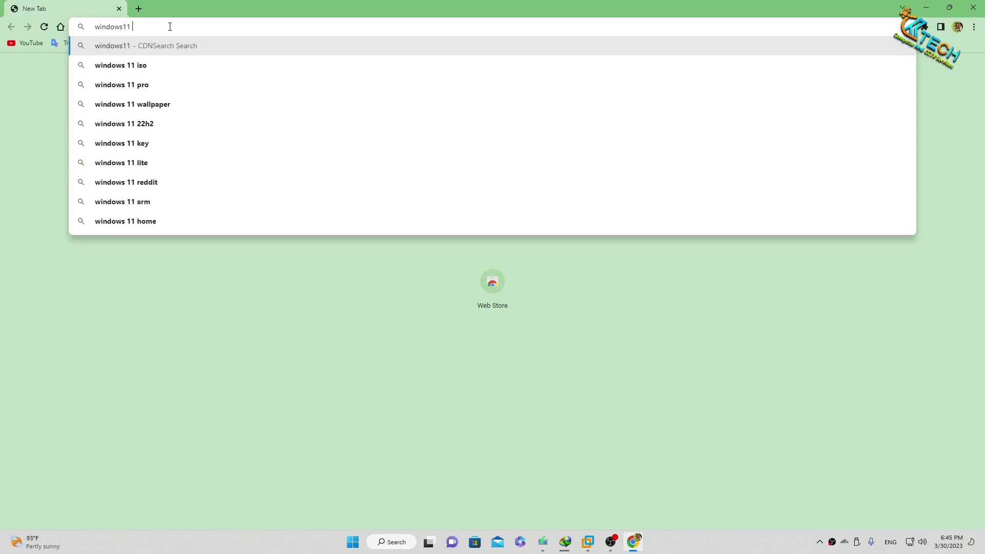
pyautogui.write(' sy')
pyautogui.press('Down')
pyautogui.press('Return')
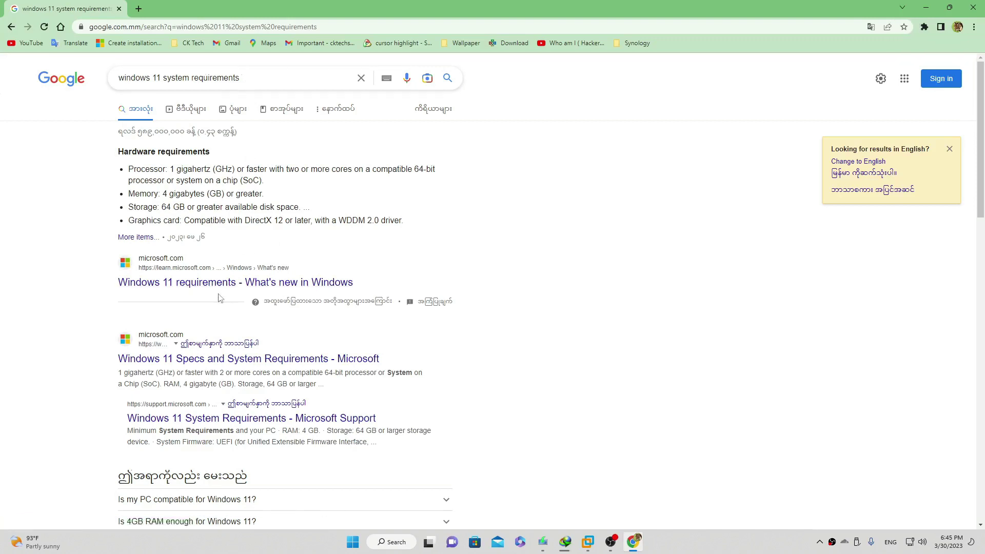
# Search the web for a Windows 11 ISO download and open Microsoft's Download Windows 11 page
pyautogui.moveTo(253, 79); pyautogui.dragTo(164, 74)
pyautogui.press('BackSpace')
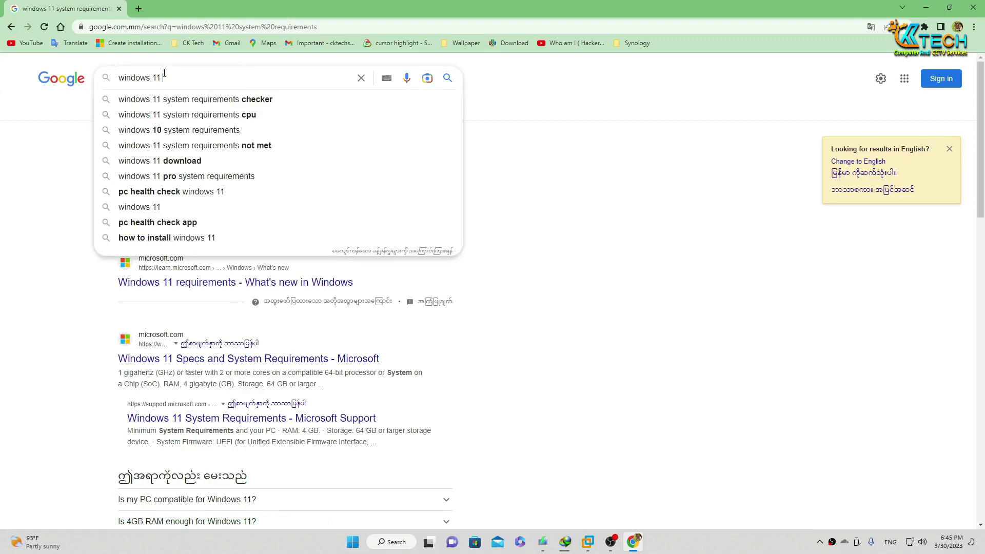
pyautogui.write('iso')
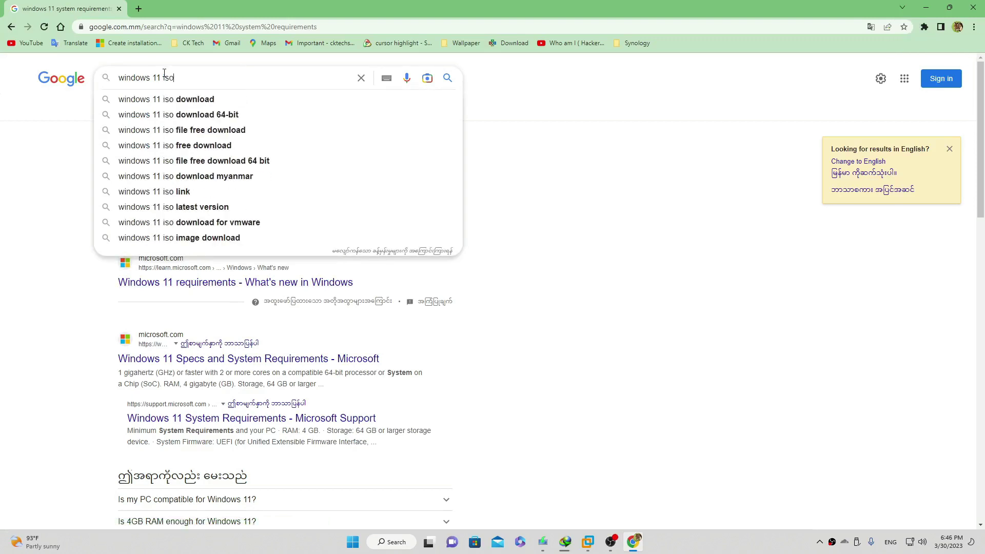
pyautogui.press('Down')
pyautogui.press('Down')
pyautogui.press('Return')
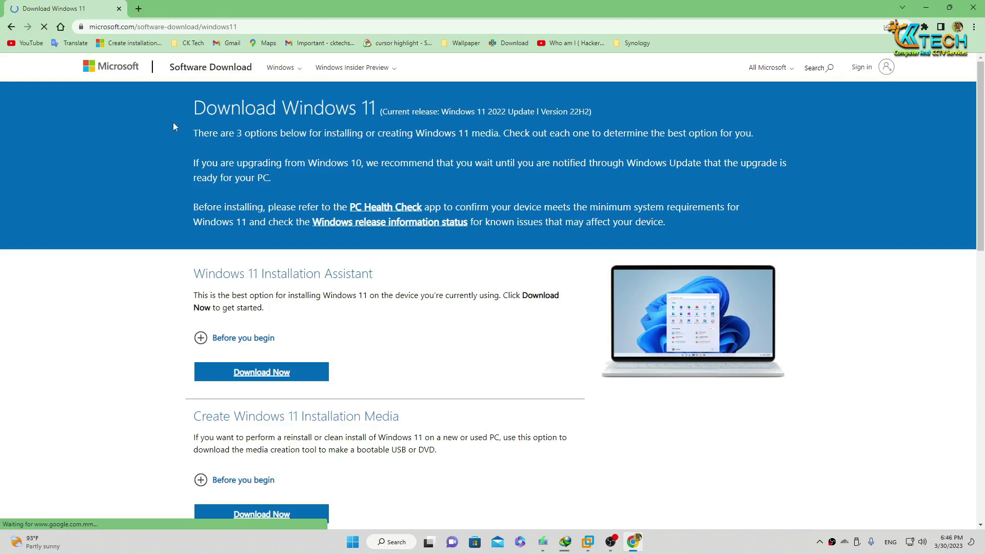
# Request the Create Windows 11 Installation Media download and dismiss the duplicate download dialog
pyautogui.scroll(-1, 457, 414)
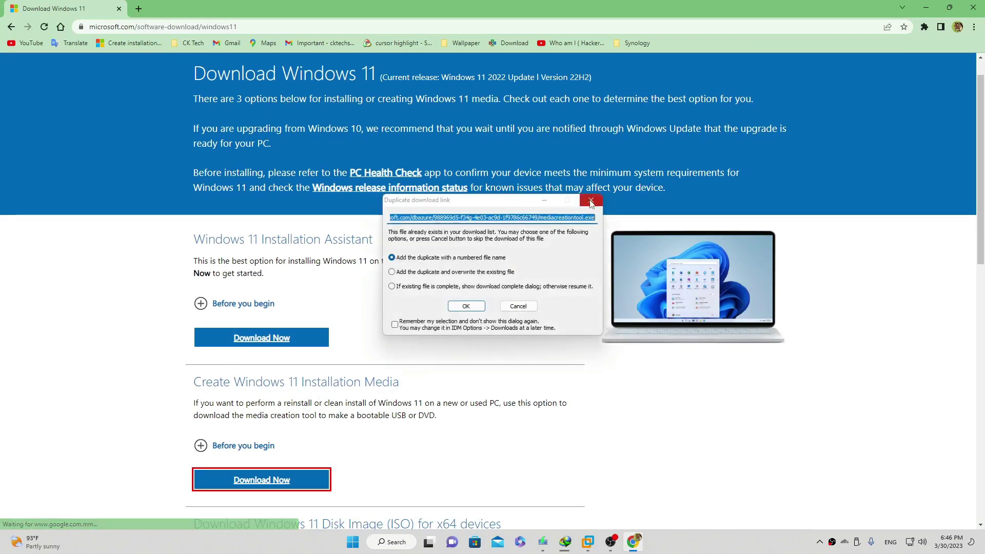
pyautogui.click(591, 202)
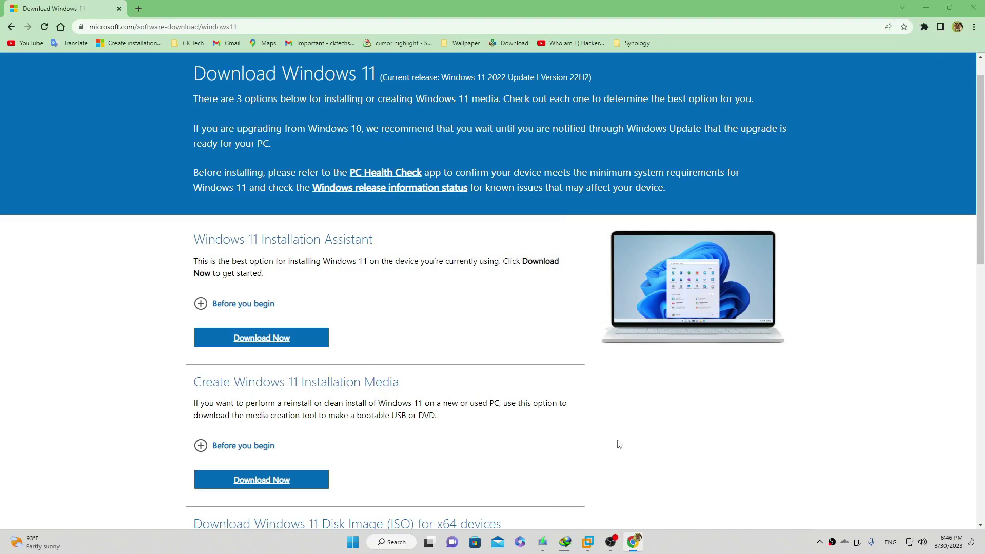
# Open File Explorer and browse drive F: to the Internet folder under software selection > softwares list
pyautogui.press('super+e')
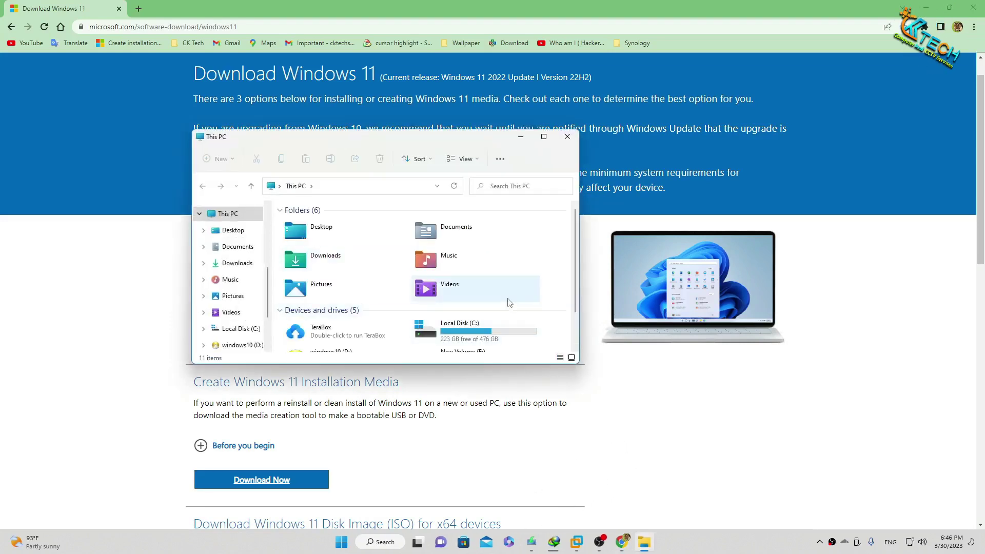
pyautogui.scroll(-2, 474, 323)
pyautogui.click(473, 314)
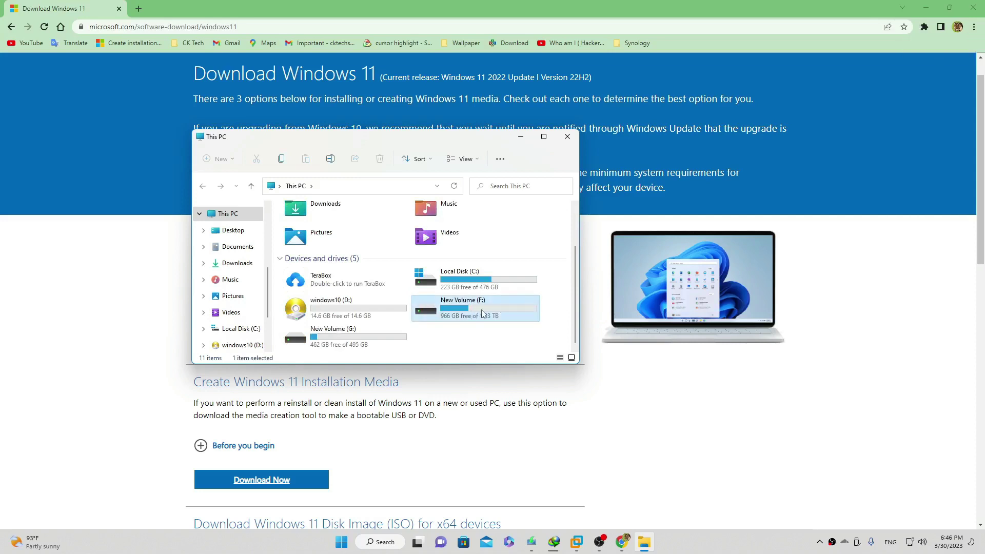
pyautogui.doubleClick(474, 314)
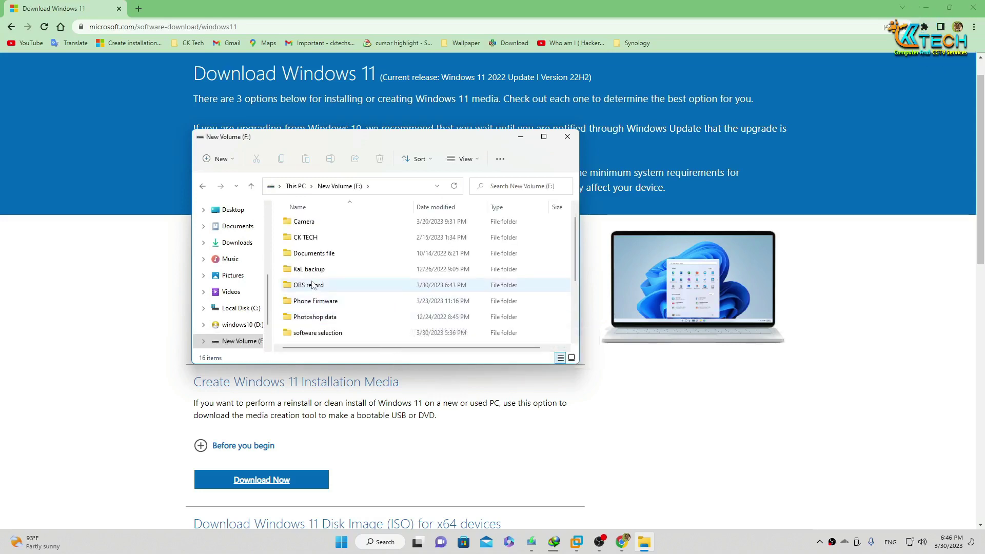
pyautogui.click(314, 332)
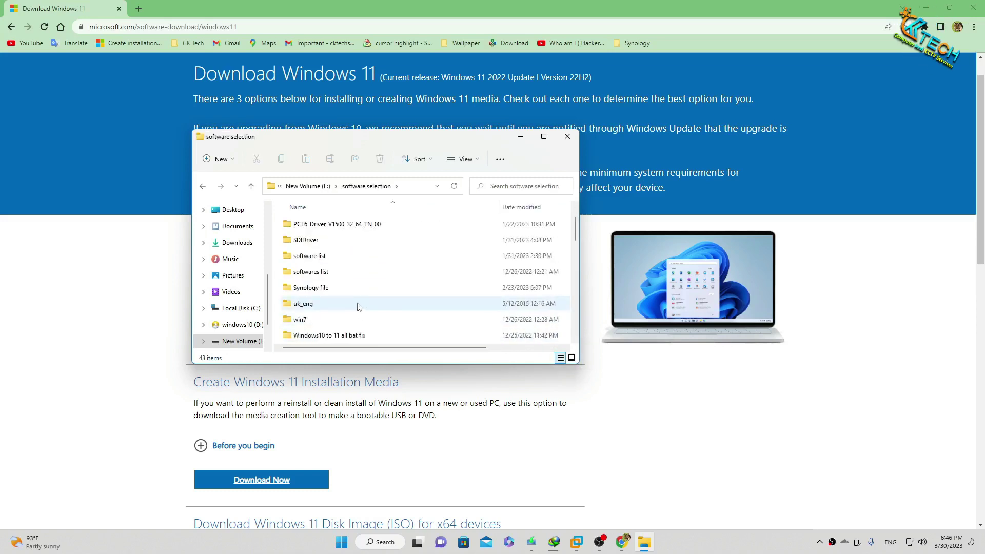
pyautogui.doubleClick(341, 271)
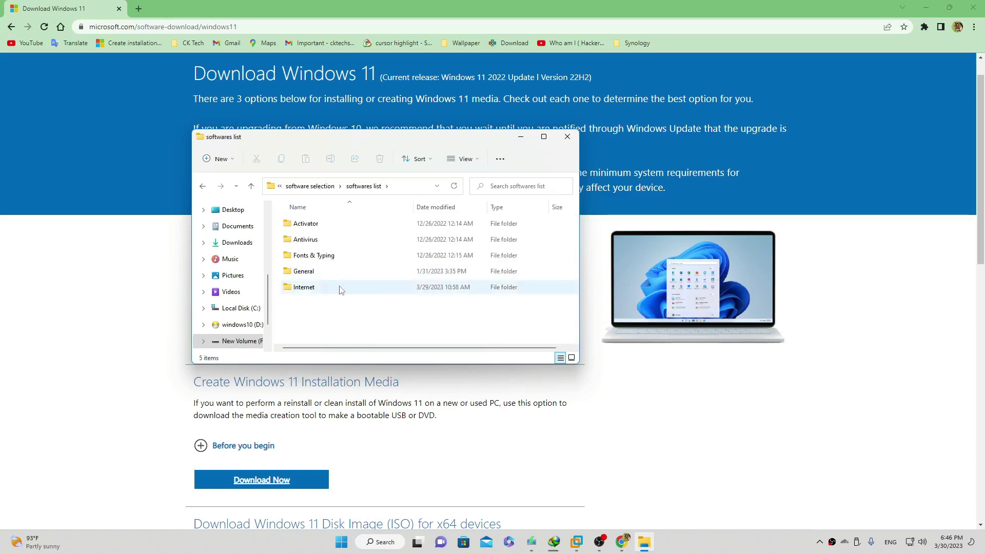
pyautogui.doubleClick(341, 288)
# Try to run mediacreationtool from the Internet folder and dismiss the Windows 11 Setup message
pyautogui.scroll(-3, 390, 301)
pyautogui.click(337, 272)
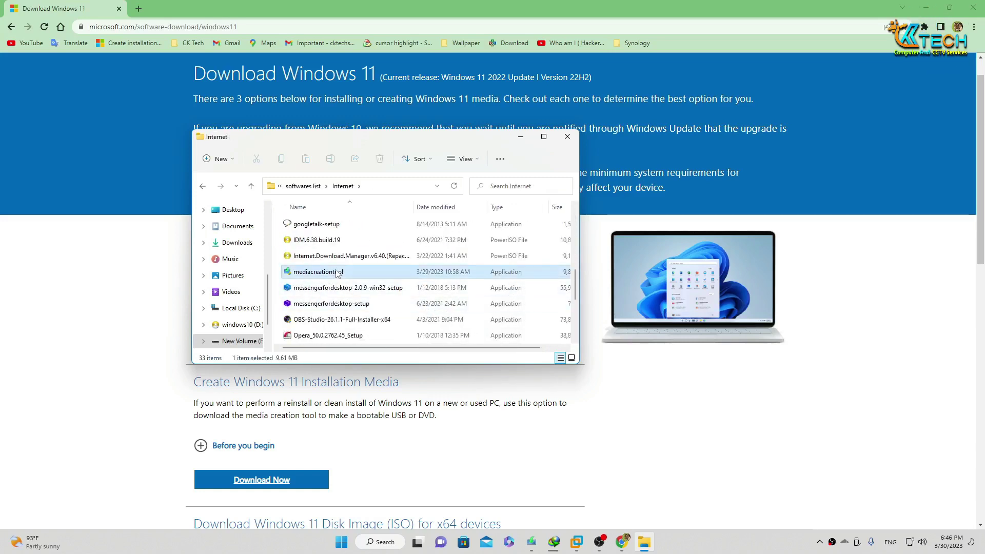
pyautogui.doubleClick(338, 273)
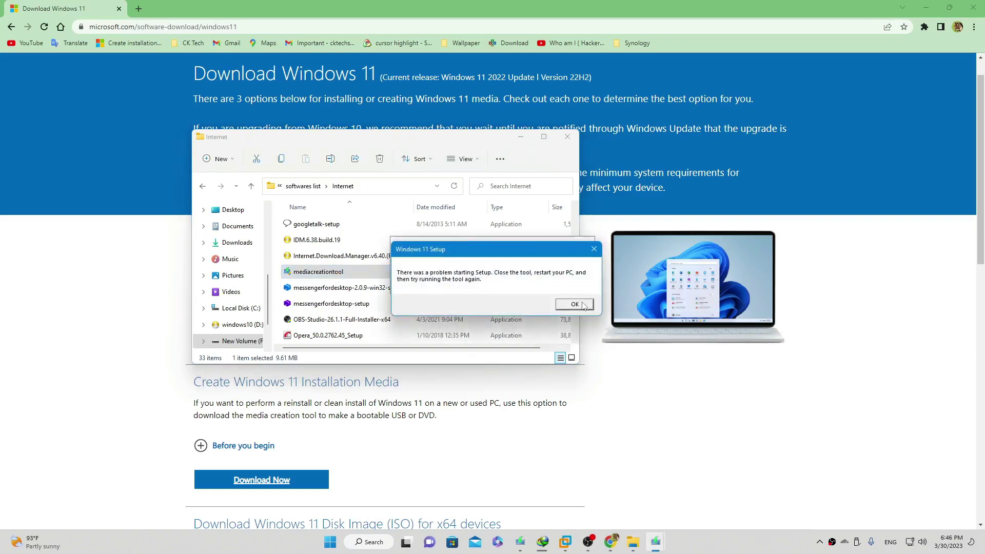
pyautogui.click(575, 305)
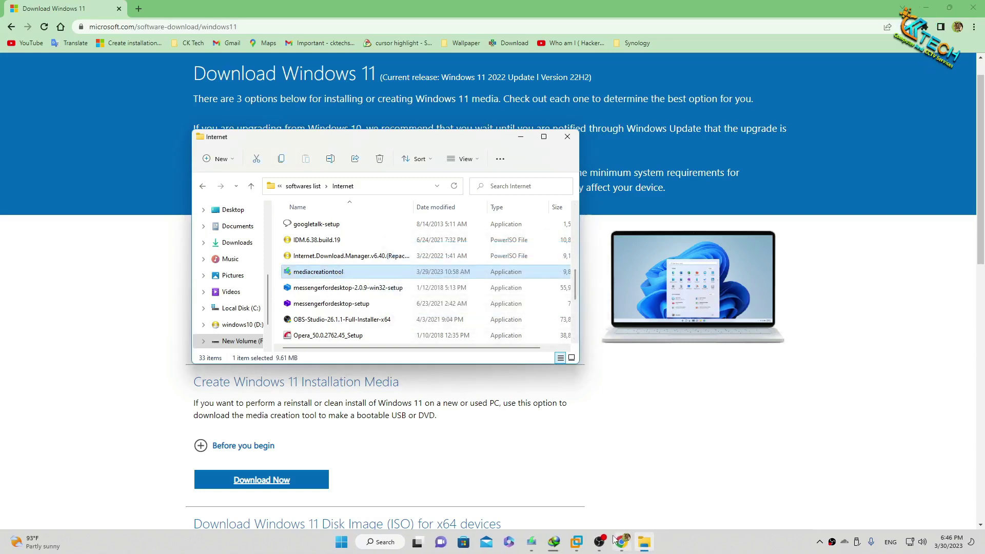
# Check the download progress in the running Windows 10 Setup, minimize it and close the Internet folder window
pyautogui.click(532, 544)
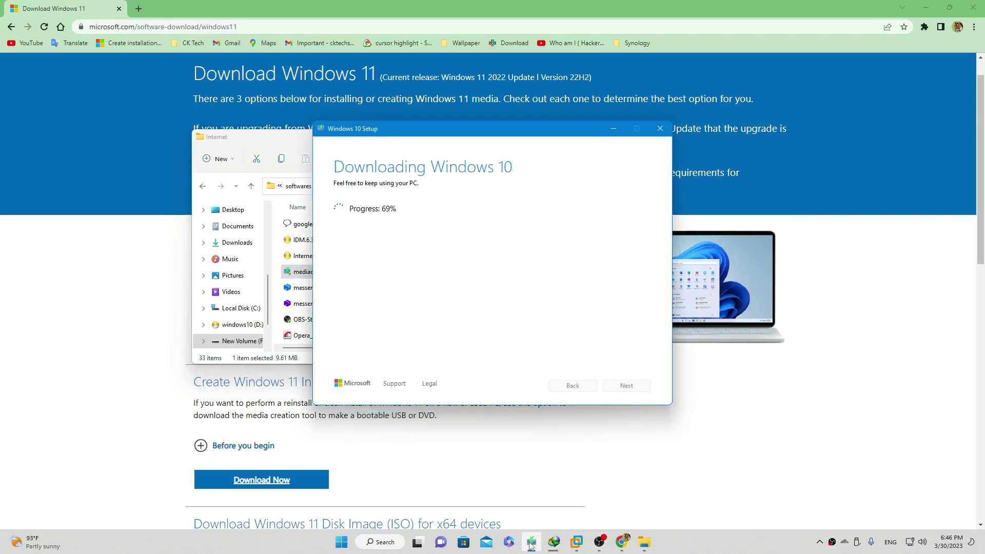
pyautogui.click(531, 544)
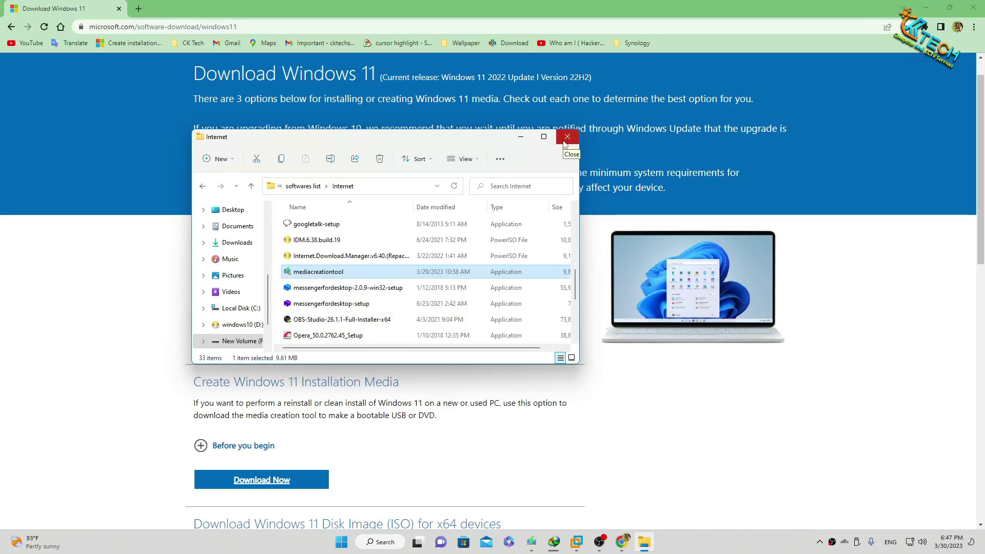
pyautogui.click(564, 144)
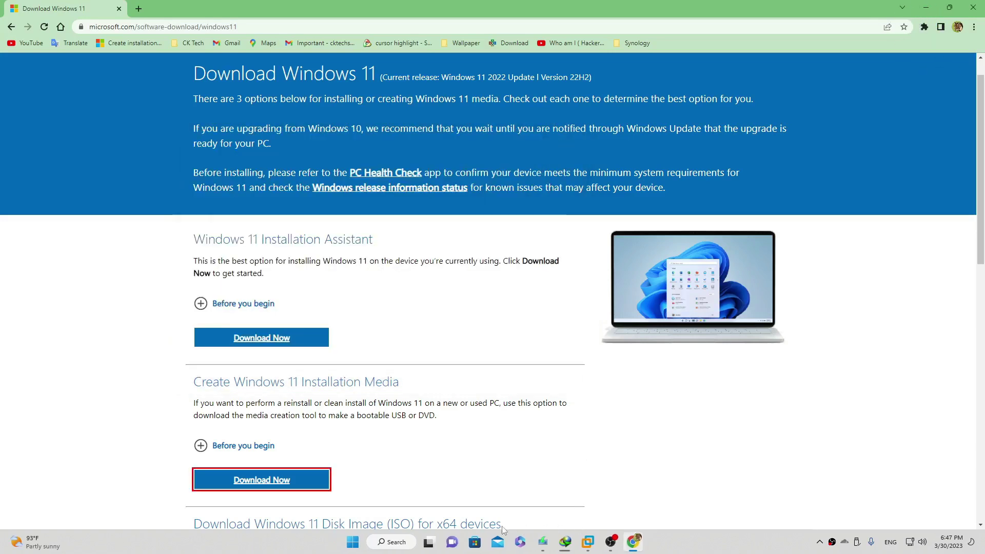
# Open File Explorer again and look through the software selection folder on drive F: for Windows 11 ISO files
pyautogui.press('super+e')
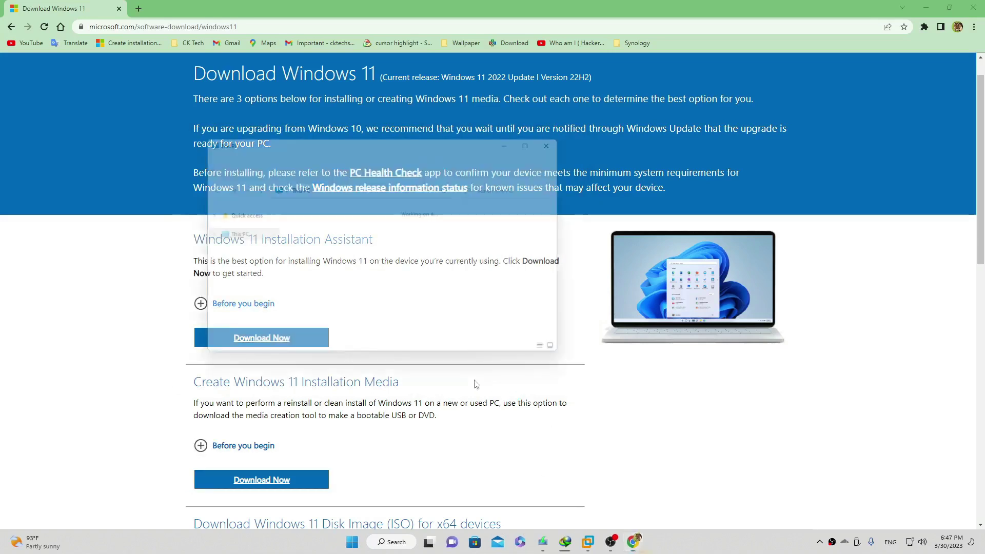
pyautogui.scroll(-1, 495, 349)
pyautogui.doubleClick(436, 308)
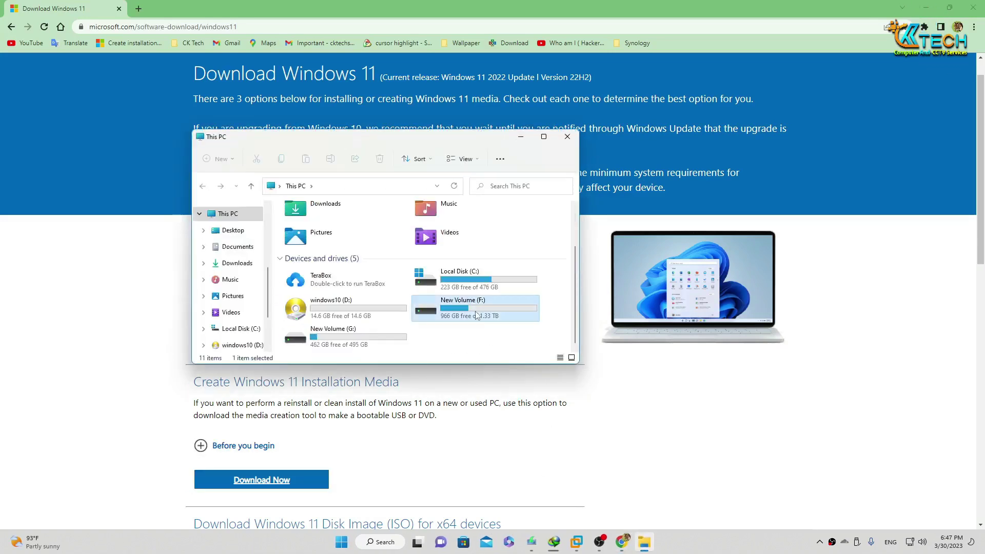
pyautogui.scroll(-2, 433, 315)
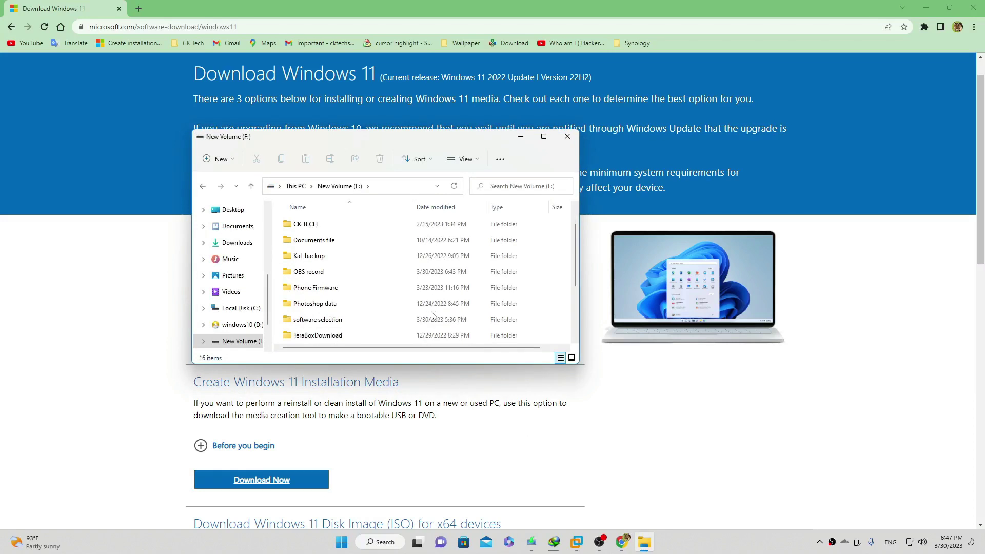
pyautogui.click(320, 319)
pyautogui.doubleClick(320, 320)
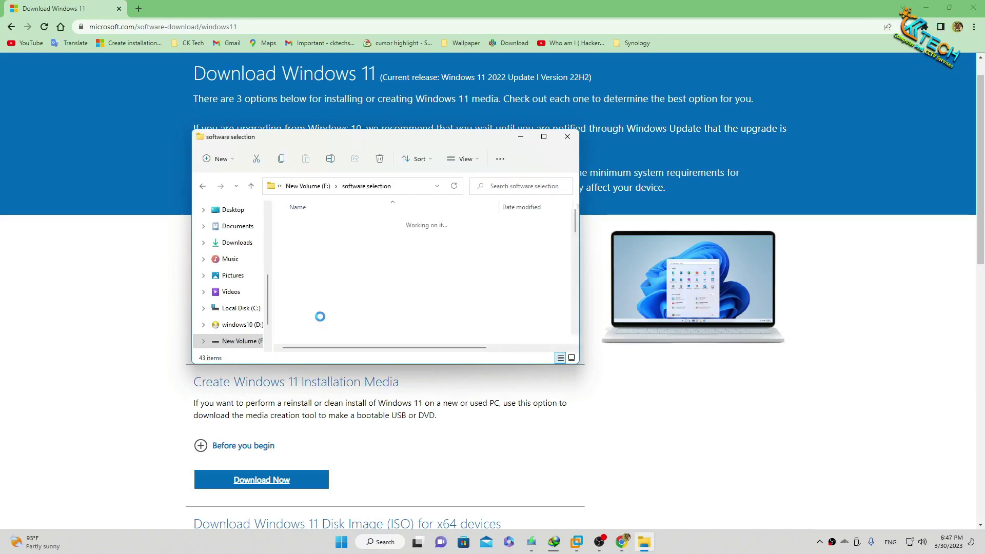
pyautogui.scroll(-2, 384, 308)
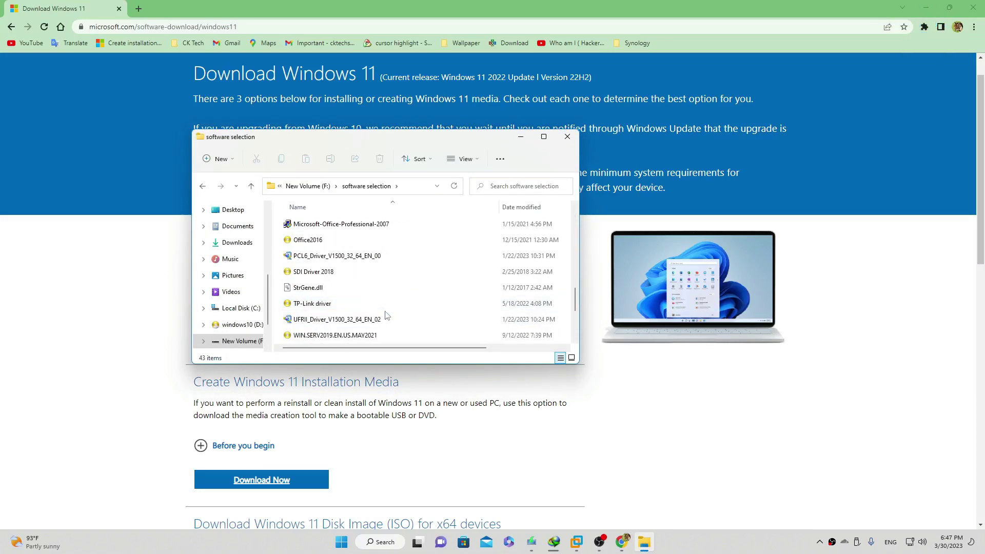
pyautogui.scroll(-3, 327, 316)
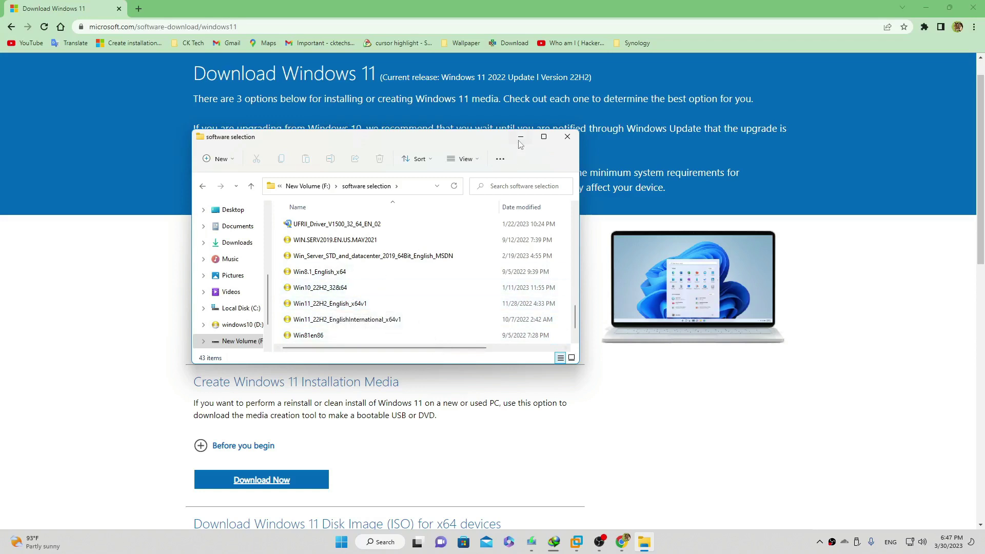
# Switch to VMware Workstation and start creating a new virtual machine with the Typical (recommended) configuration
pyautogui.click(614, 378)
pyautogui.click(576, 542)
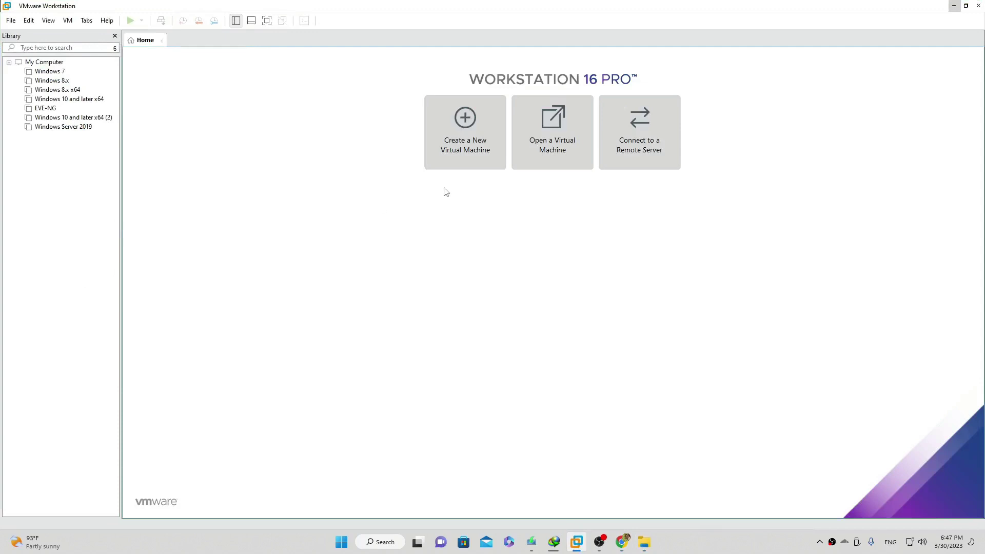
pyautogui.click(449, 143)
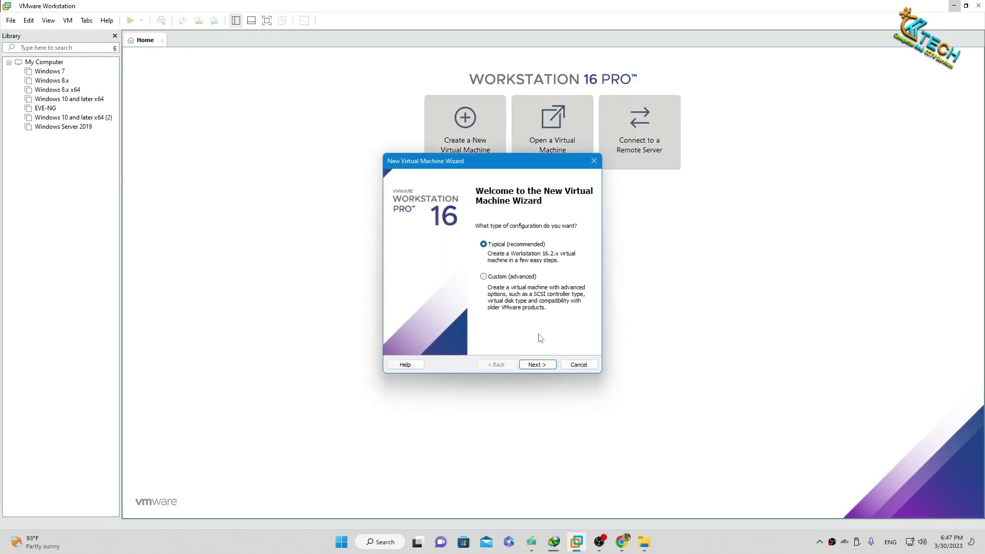
pyautogui.click(539, 365)
# Use Win11_22H2_English_x64v1 from F:\software selection as the installer disc image and continue to the guest operating system selection
pyautogui.click(398, 266)
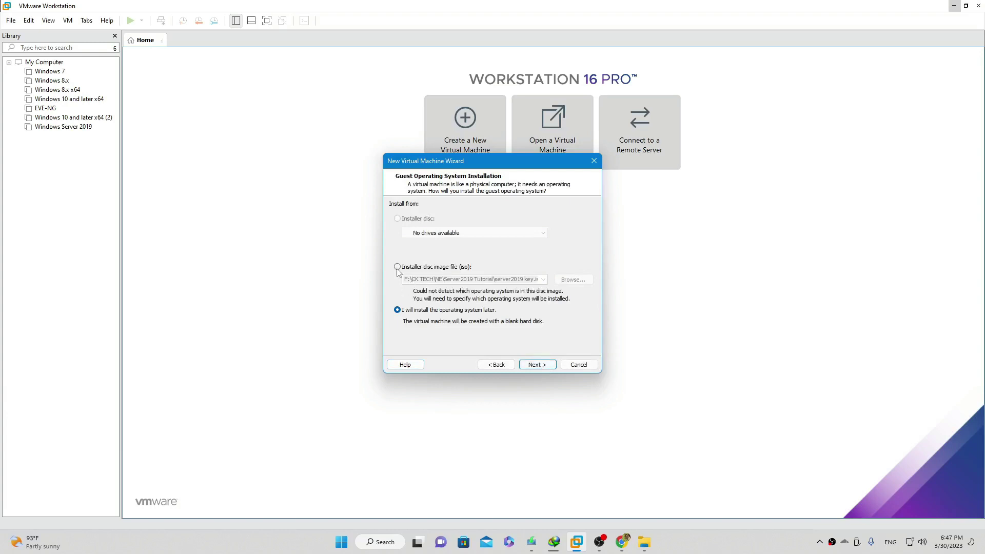
pyautogui.click(574, 280)
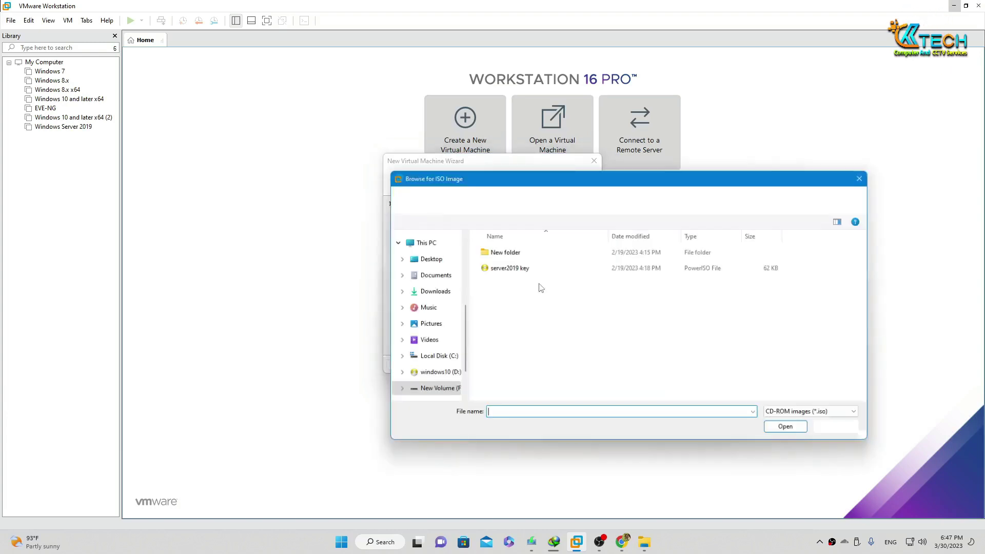
pyautogui.click(436, 388)
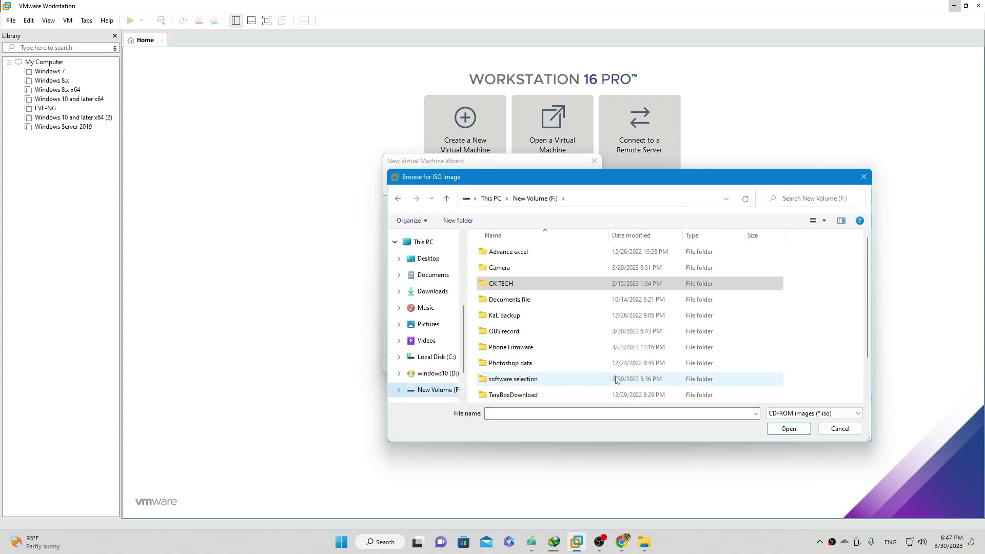
pyautogui.doubleClick(603, 380)
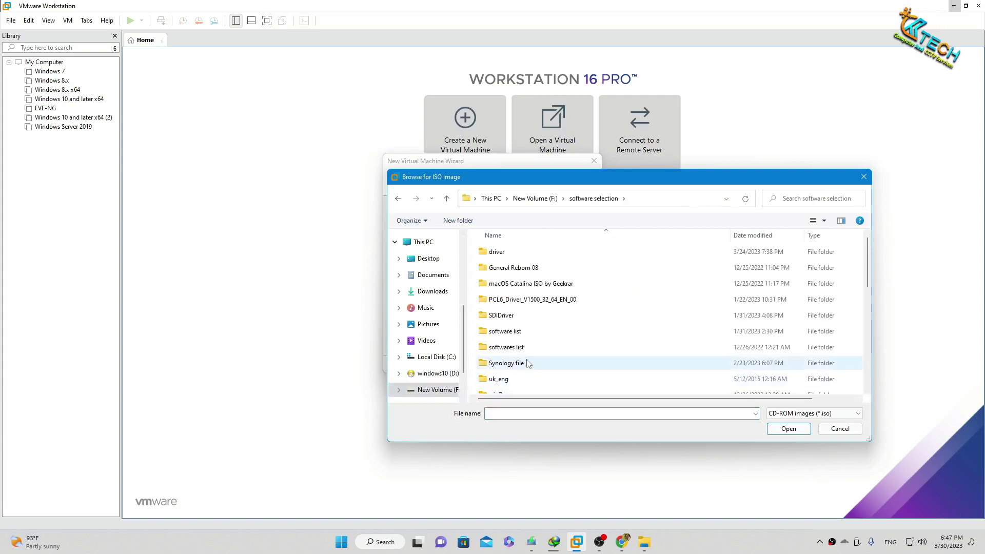
pyautogui.scroll(-4, 528, 363)
pyautogui.scroll(2, 528, 364)
pyautogui.scroll(-6, 528, 365)
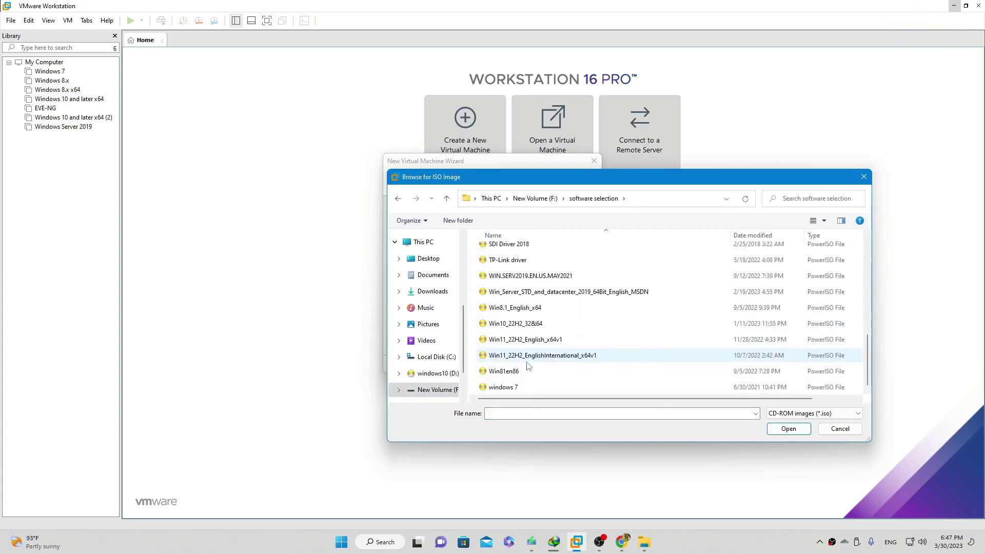
pyautogui.click(544, 340)
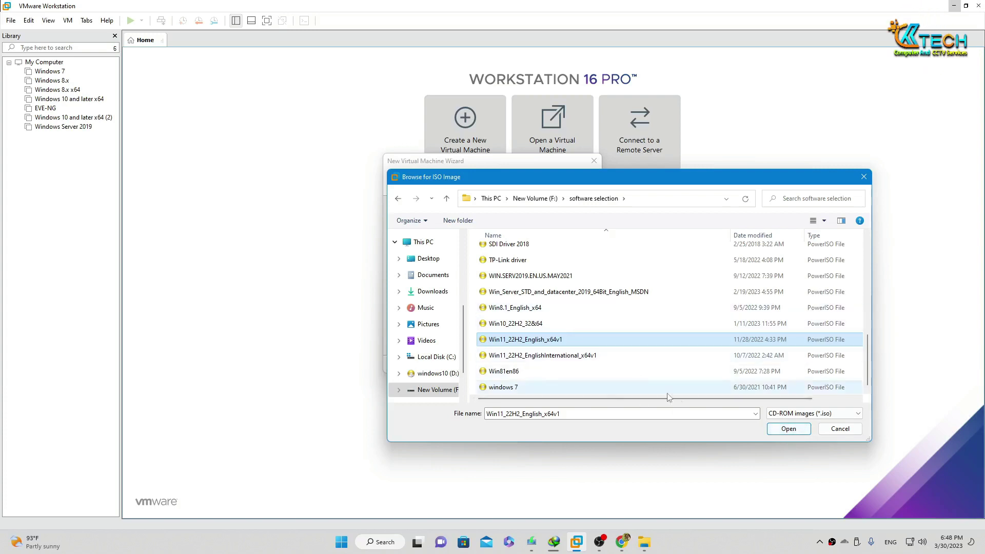
pyautogui.click(789, 429)
pyautogui.click(537, 364)
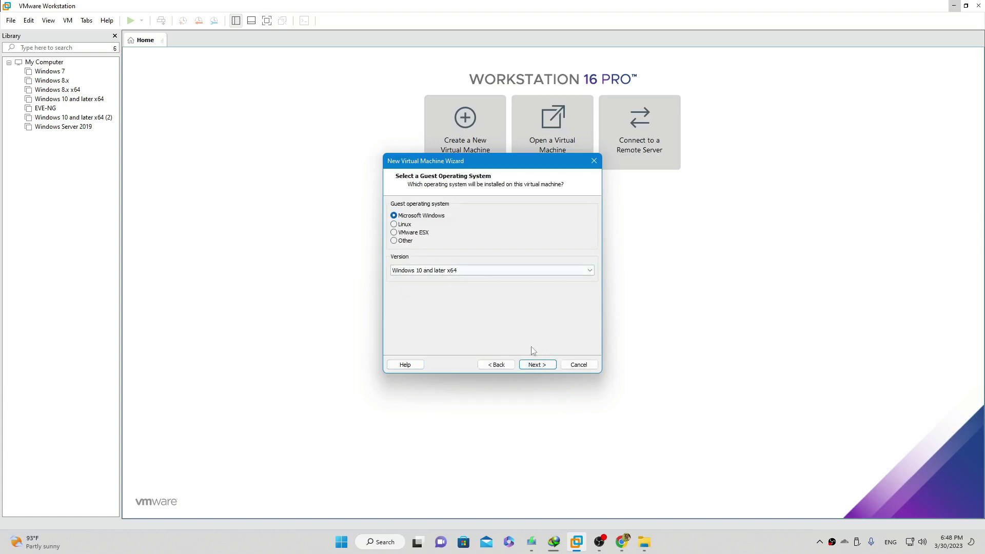
# Finish creating the virtual machine as Windows 10 and later x64 with the default name and a 60 GB disk split into multiple files
pyautogui.click(539, 364)
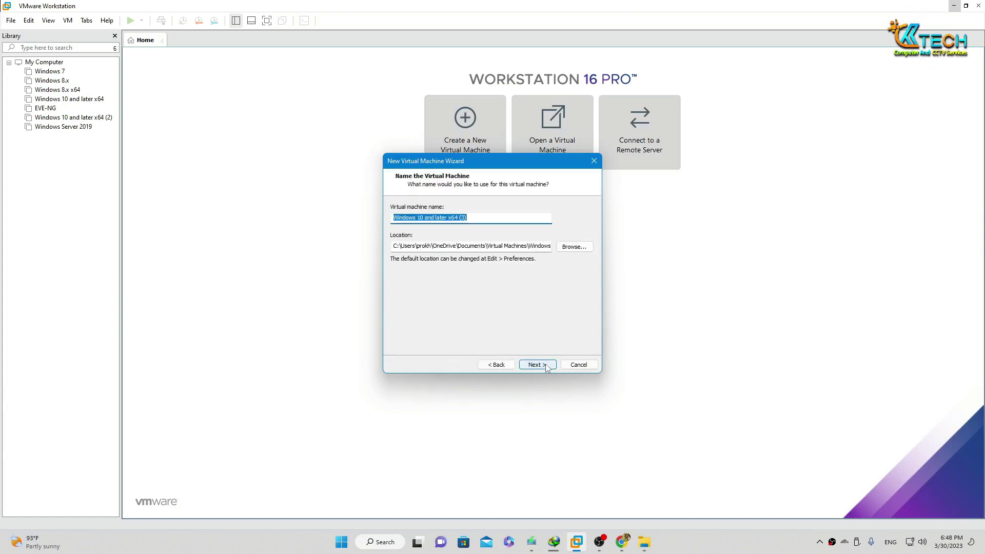
pyautogui.click(537, 365)
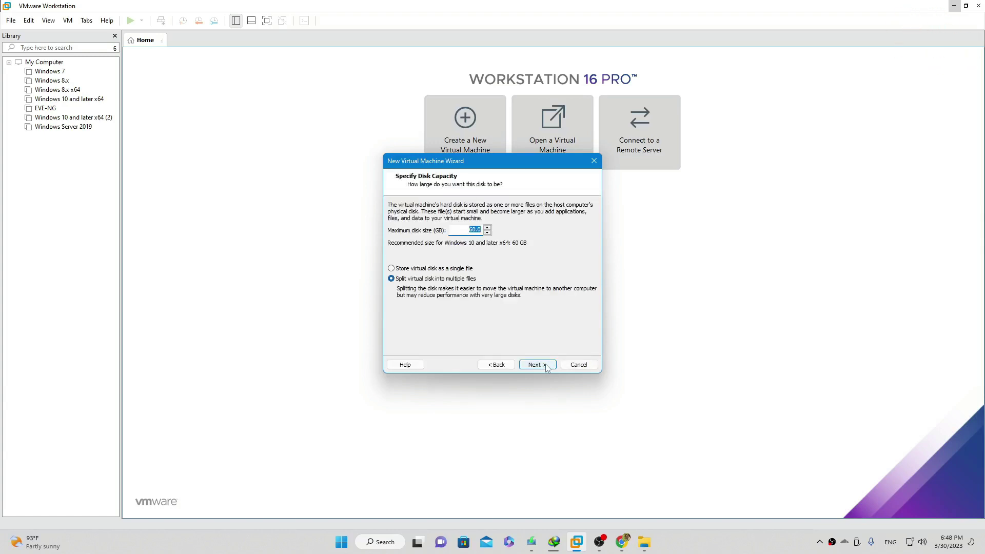
pyautogui.click(537, 365)
pyautogui.click(546, 366)
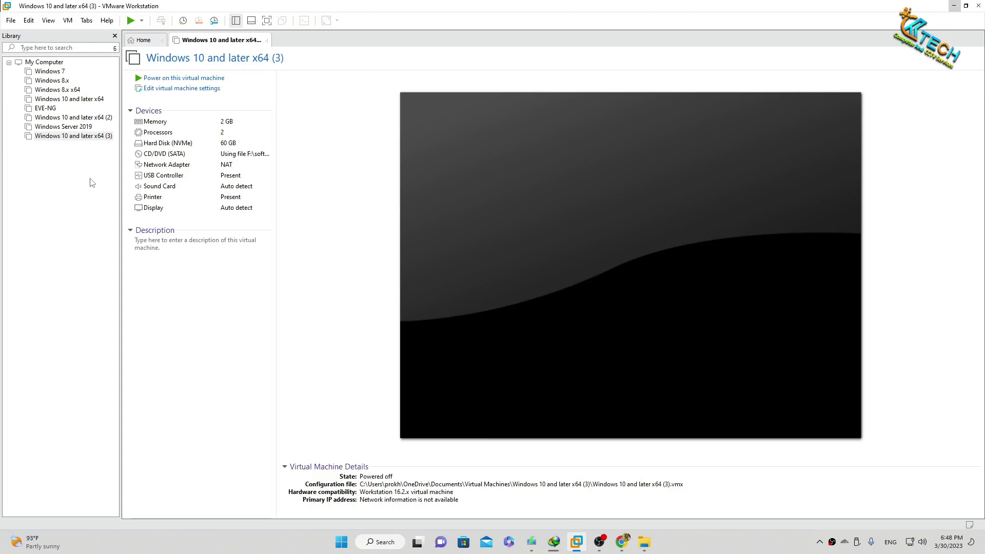
pyautogui.click(161, 78)
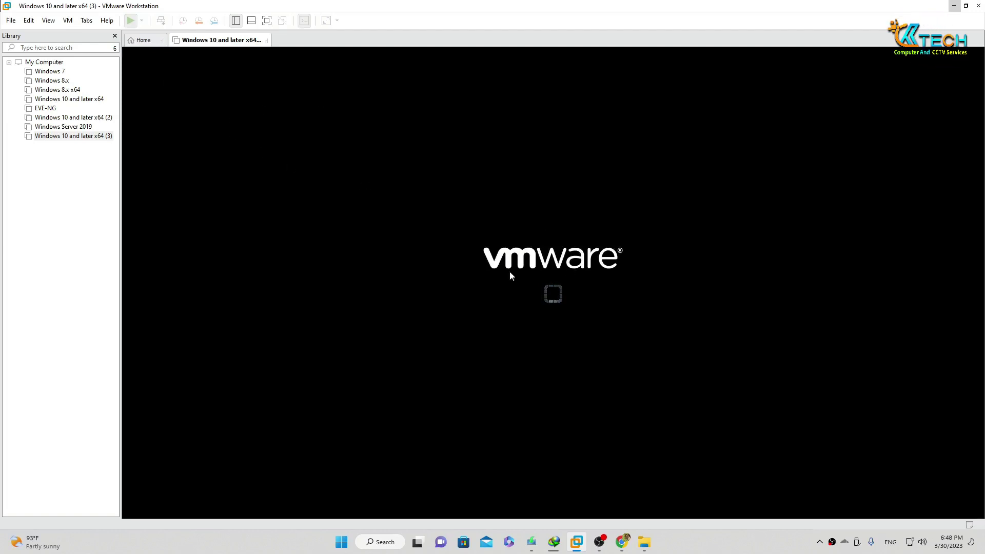
pyautogui.rightClick(78, 138)
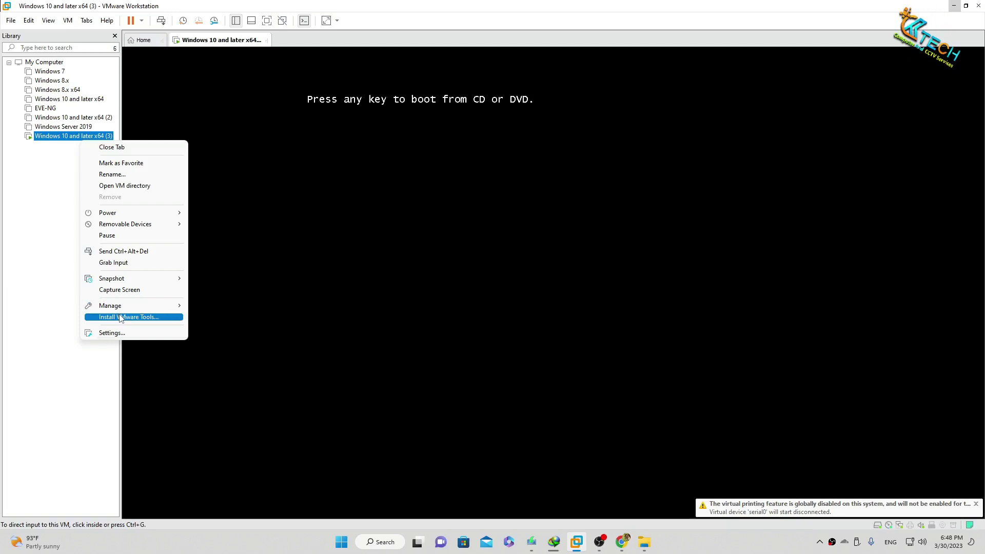
pyautogui.moveTo(135, 310)
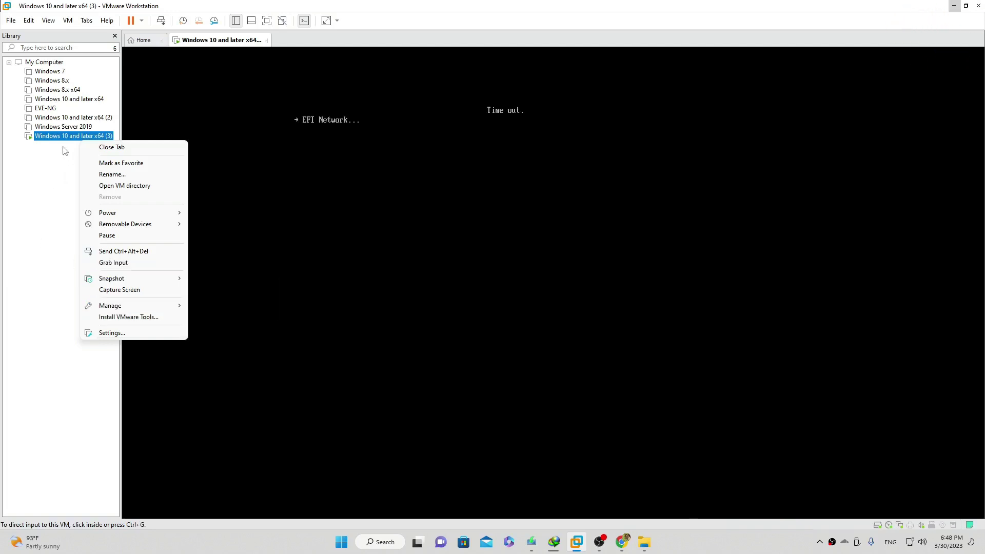
pyautogui.moveTo(110, 215)
pyautogui.click(231, 223)
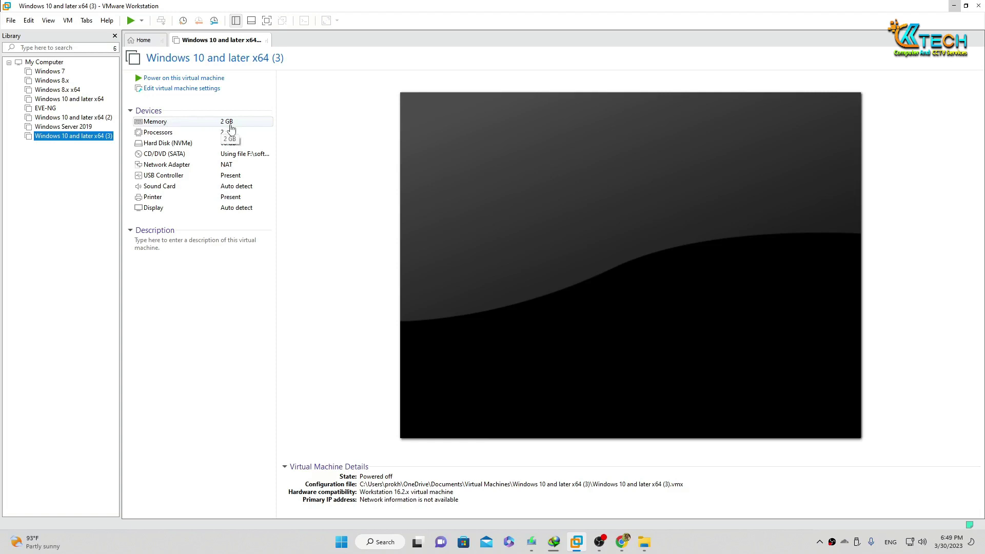
# Power on the new virtual machine from the installer disc and switch it to full screen
pyautogui.click(180, 80)
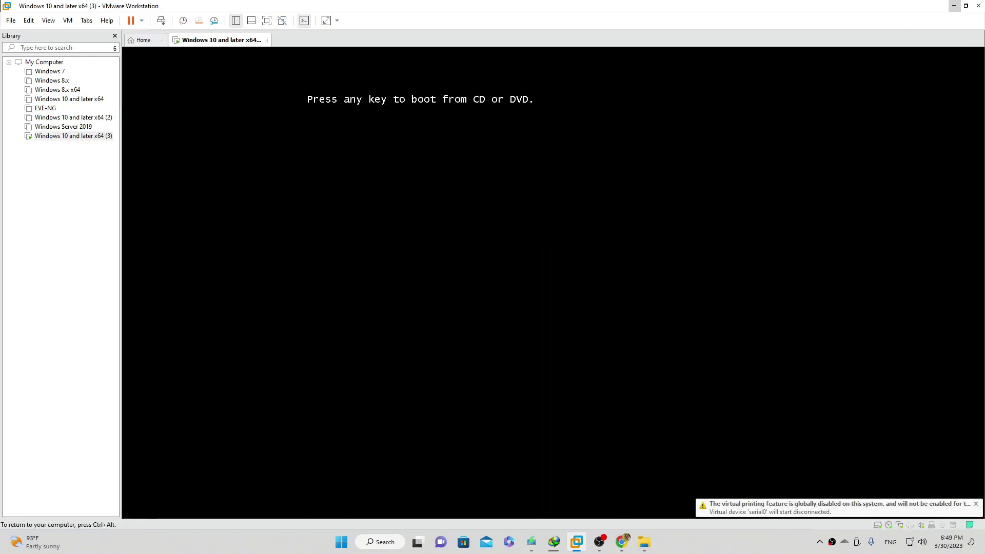
pyautogui.press('Return')
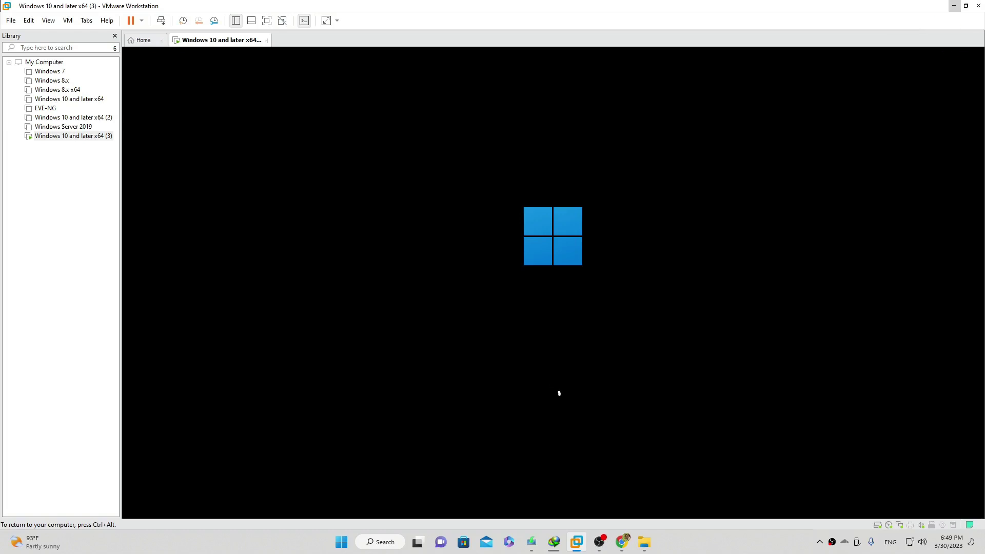
pyautogui.click(266, 21)
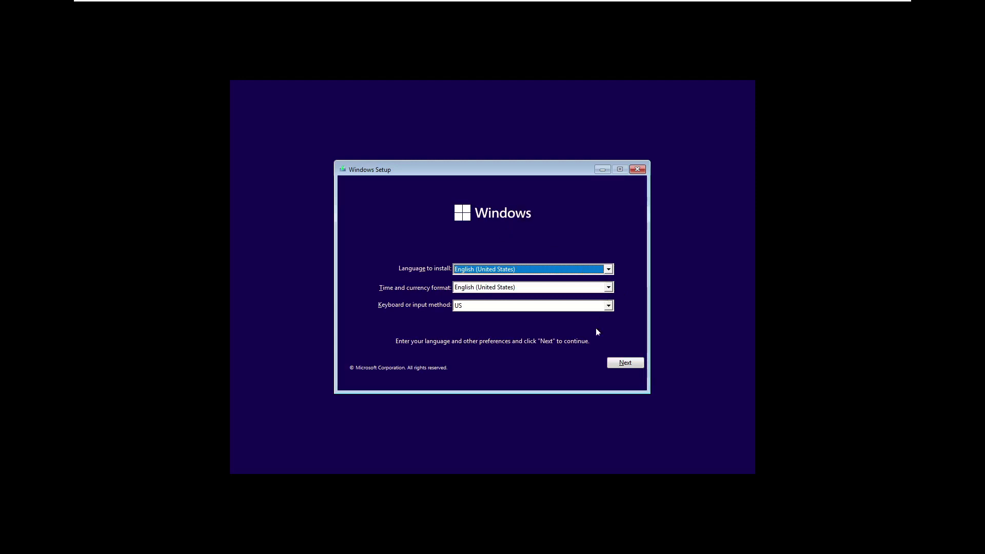
# Accept English (United States) and the US keyboard in Windows Setup and start the installation
pyautogui.click(626, 363)
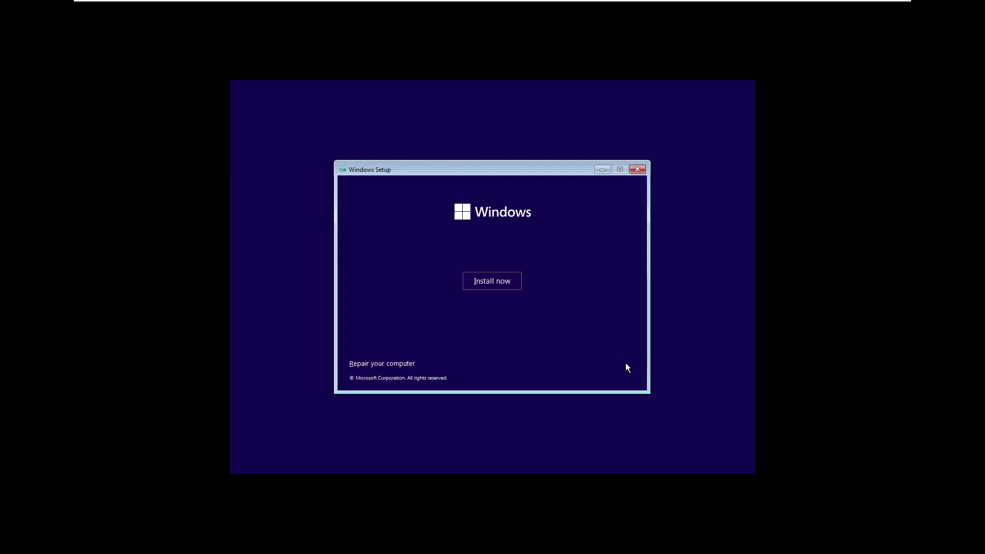
pyautogui.click(503, 283)
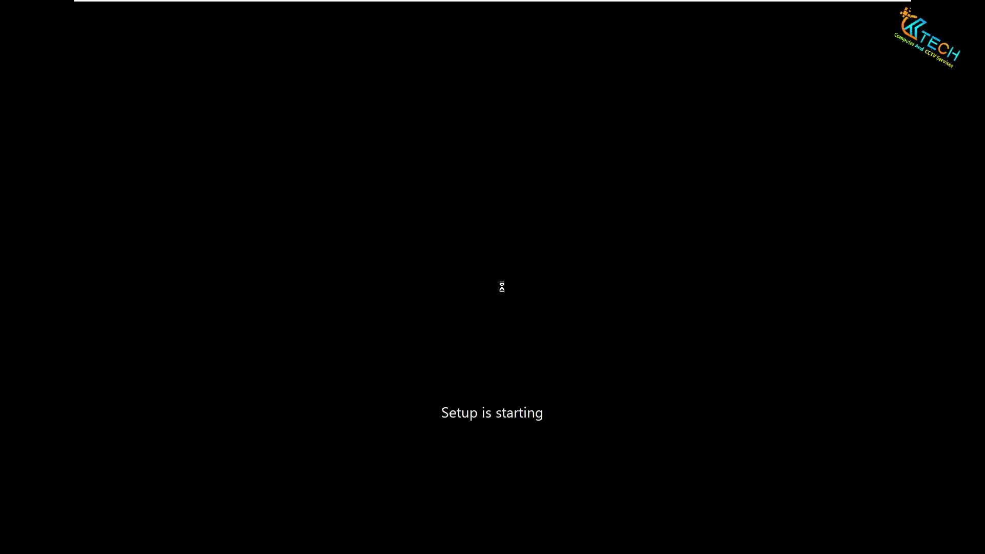
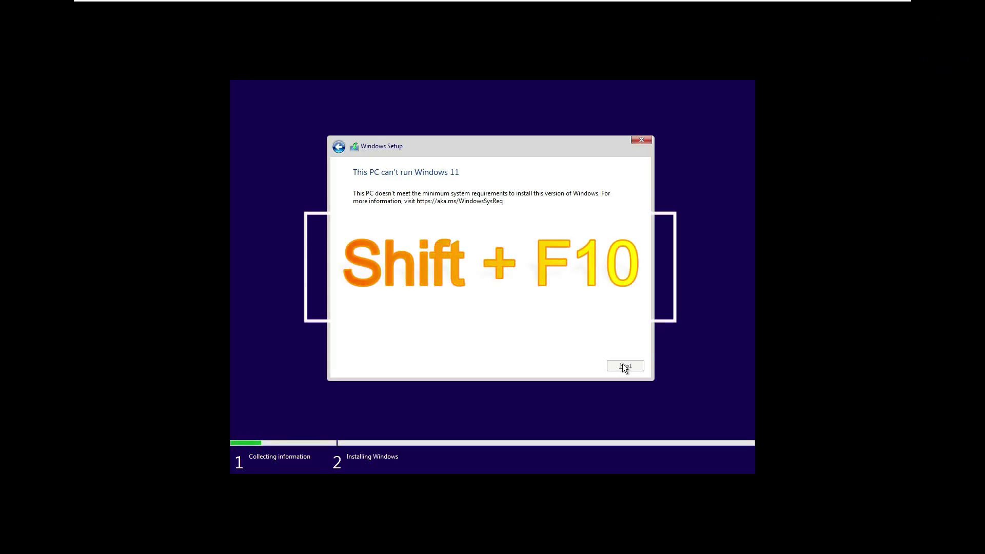
# Open a Command Prompt within Windows Setup and launch the Registry Editor with regedit
pyautogui.hotkey('shift', 'F10')
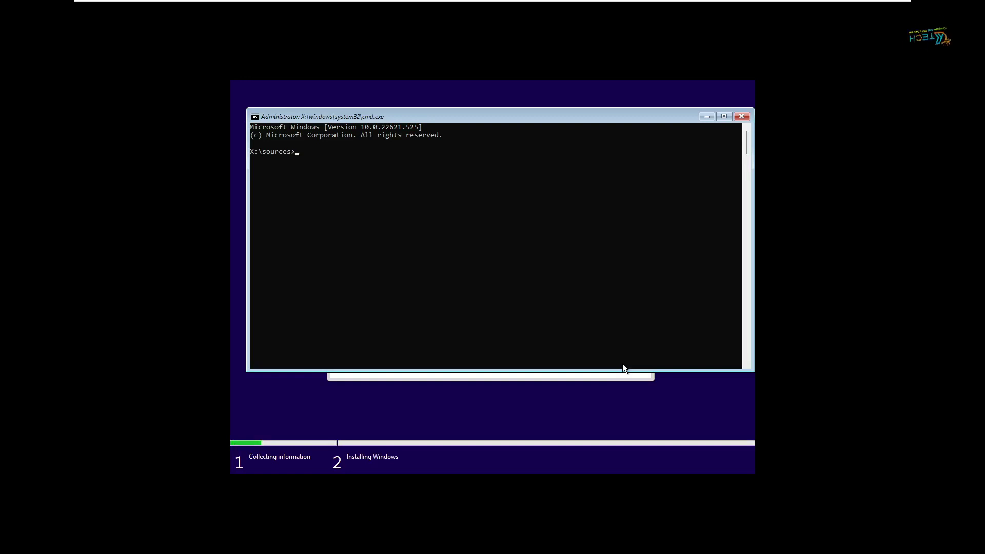
pyautogui.write('regedit')
pyautogui.press('Return')
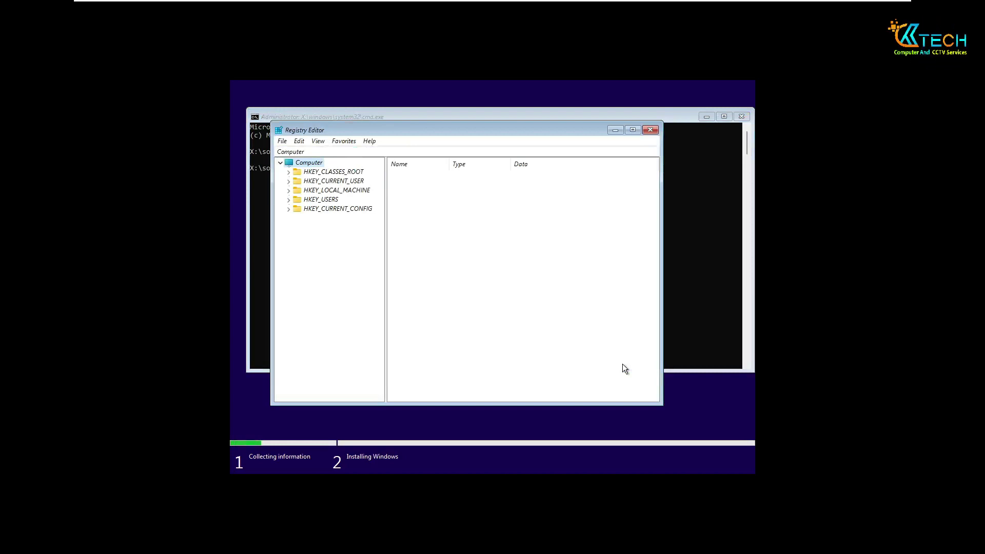
# Navigate the registry tree to the HKEY_LOCAL_MACHINE\SYSTEM\Setup key
pyautogui.press('Down')
pyautogui.press('Down')
pyautogui.press('Down')
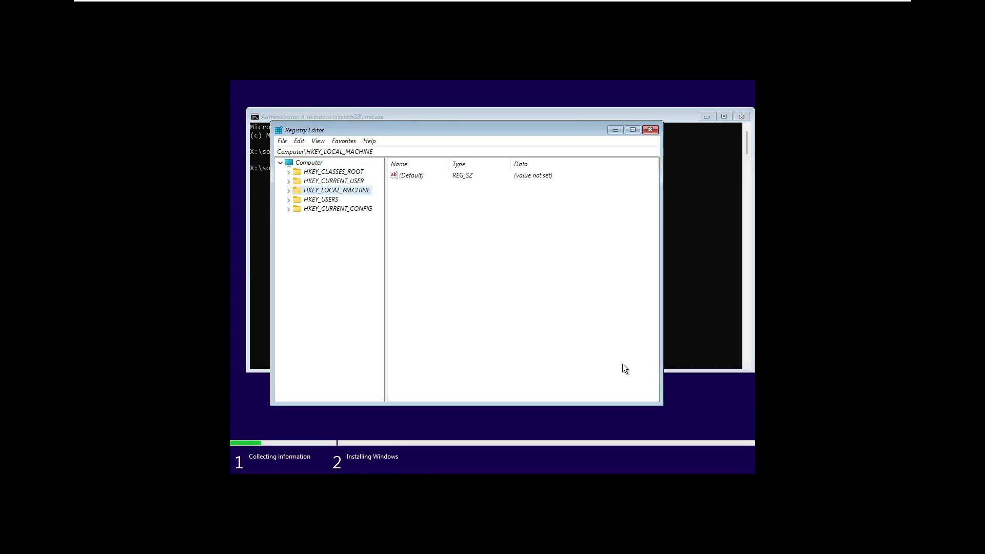
pyautogui.press('Right')
pyautogui.press('Down')
pyautogui.press('Down')
pyautogui.press('Down')
pyautogui.press('Down')
pyautogui.press('Down')
pyautogui.press('Down')
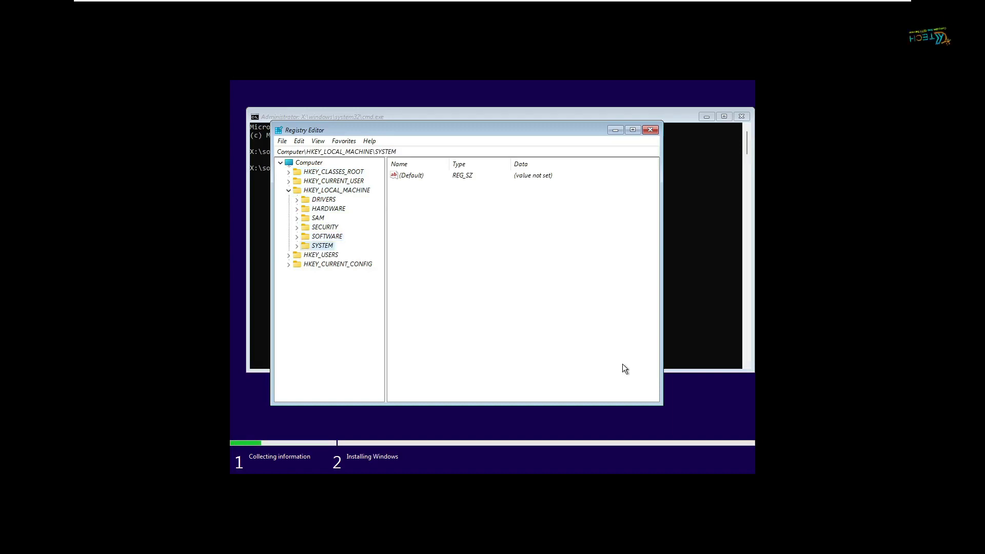
pyautogui.press('Right')
pyautogui.press('Down')
pyautogui.press('Down')
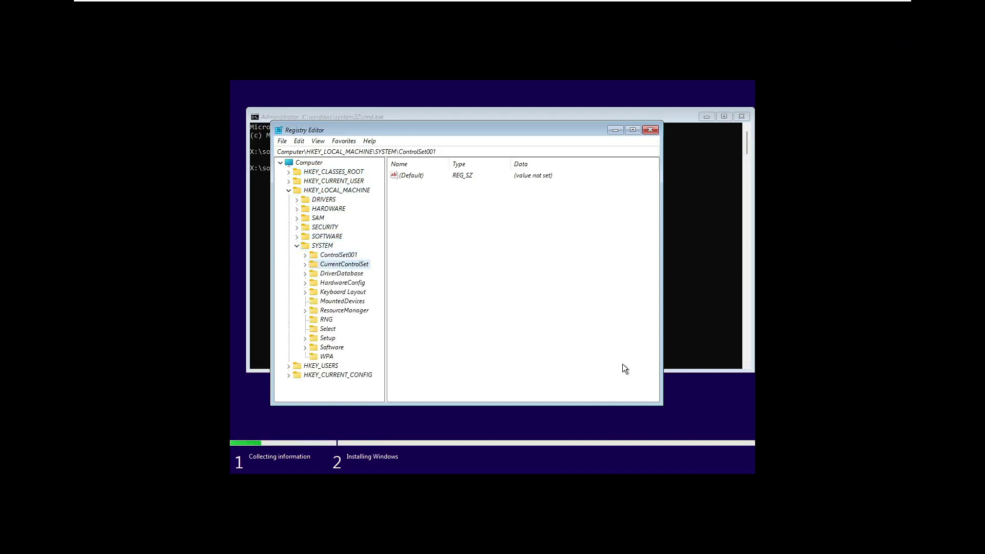
pyautogui.press('Down')
pyautogui.press('Down')
pyautogui.press('Down')
pyautogui.press('Down')
pyautogui.press('Down')
pyautogui.press('Down')
pyautogui.press('Down')
pyautogui.press('Down')
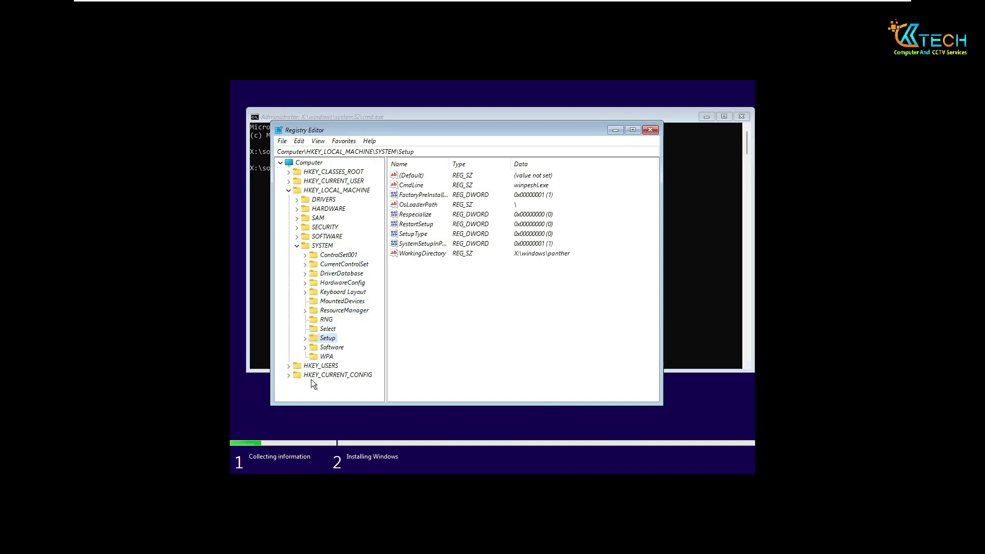
# Create a new registry key named LabConfig under Setup
pyautogui.rightClick(325, 338)
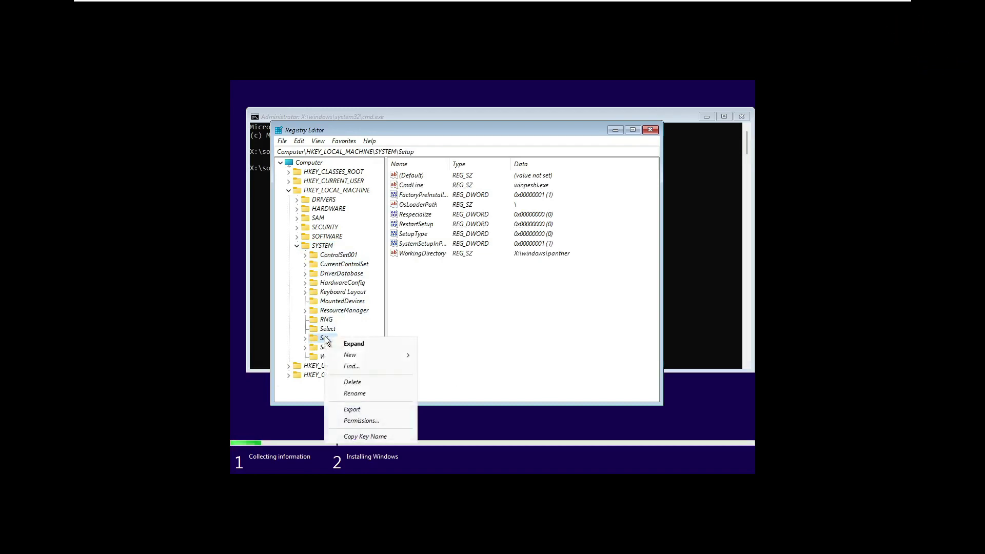
pyautogui.moveTo(354, 358)
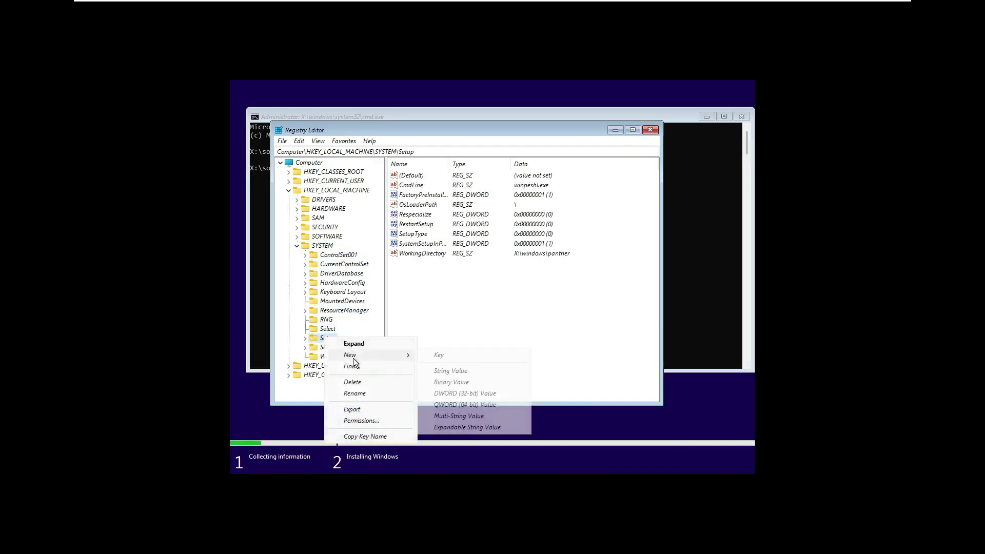
pyautogui.click(433, 356)
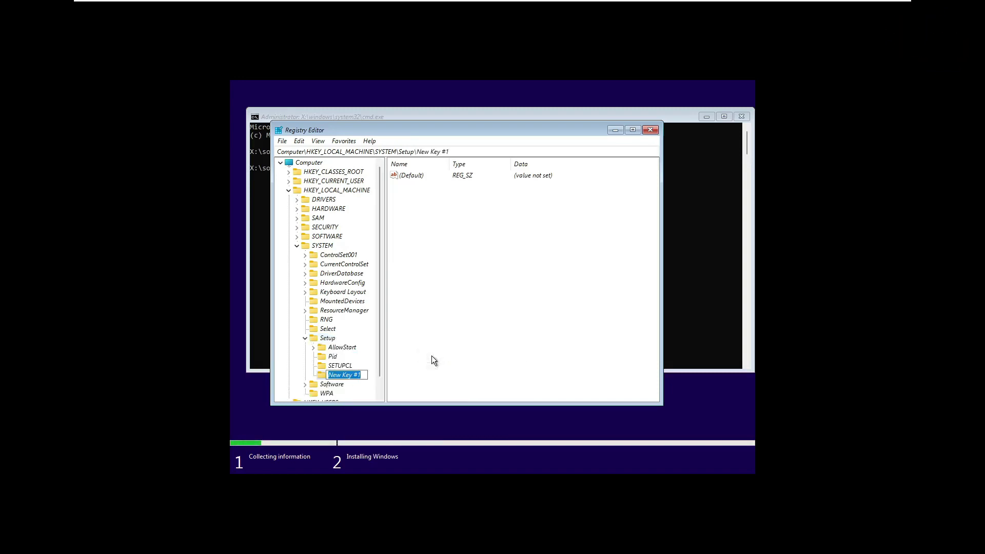
pyautogui.write('Lab')
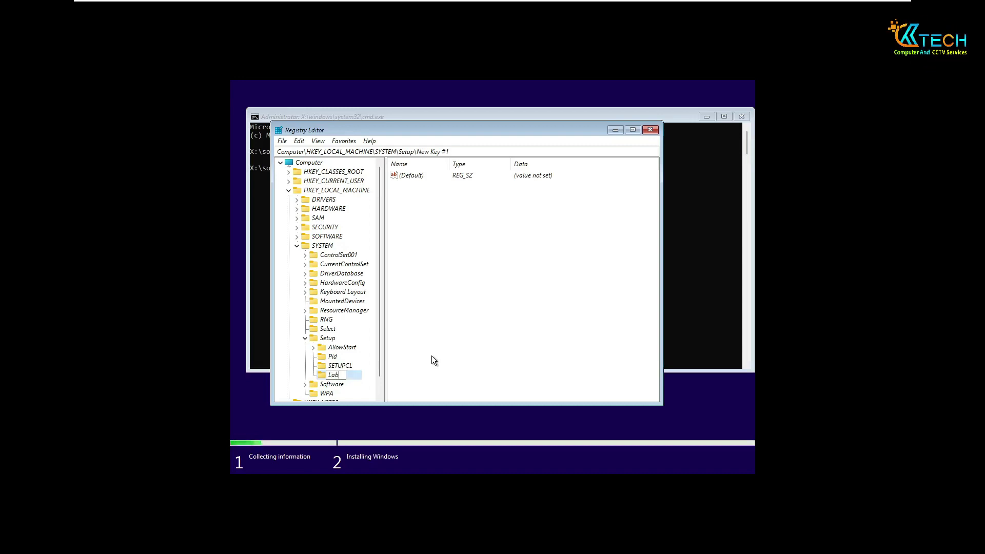
pyautogui.write('Config')
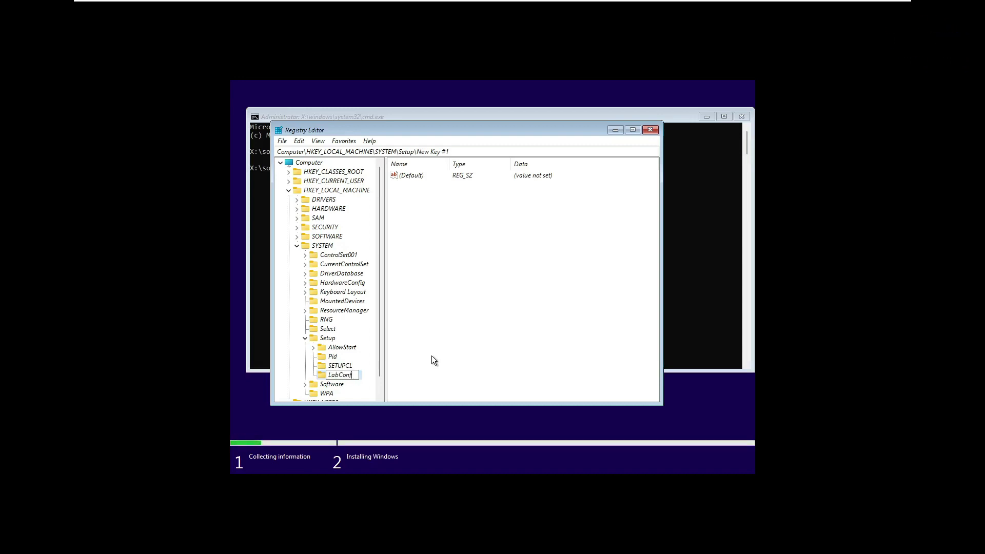
pyautogui.press('Return')
# Add a DWORD (32-bit) value named BypassTPMCheck to the LabConfig key
pyautogui.click(426, 227)
pyautogui.rightClick(420, 221)
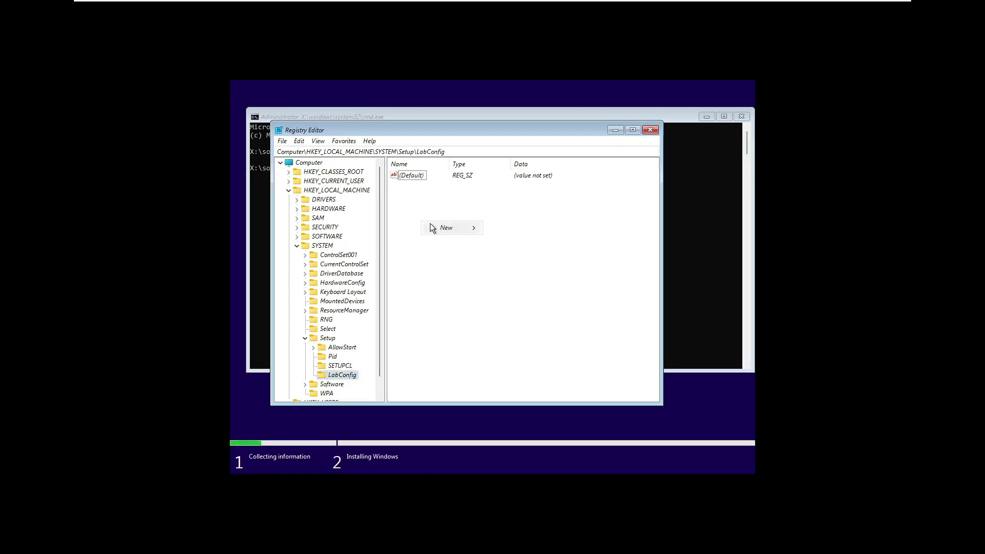
pyautogui.moveTo(435, 228)
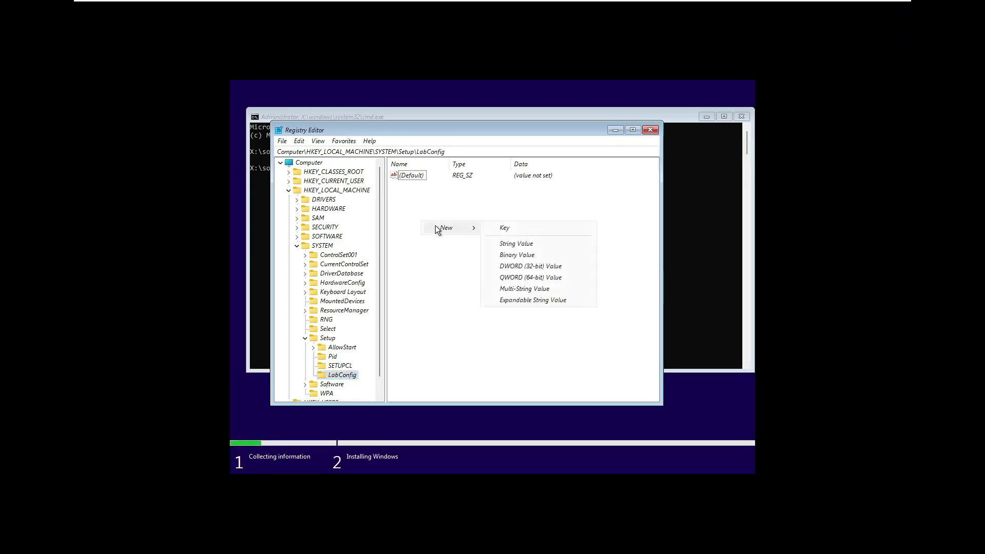
pyautogui.click(526, 266)
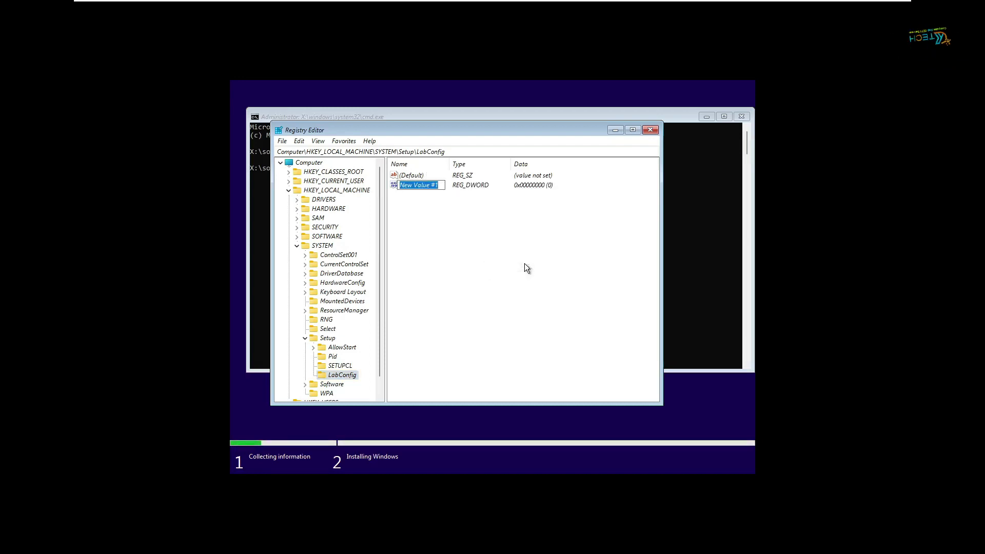
pyautogui.write('B')
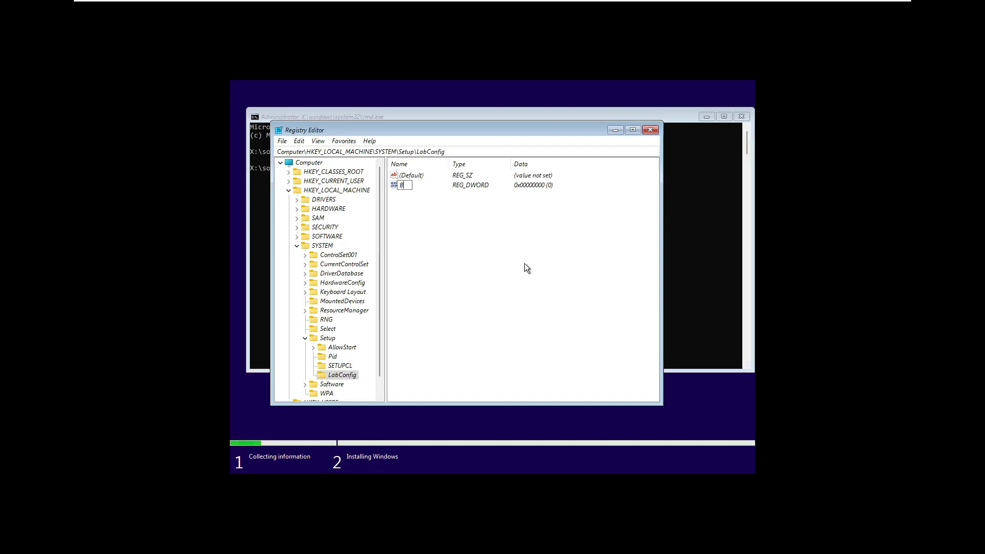
pyautogui.write('ypassTP')
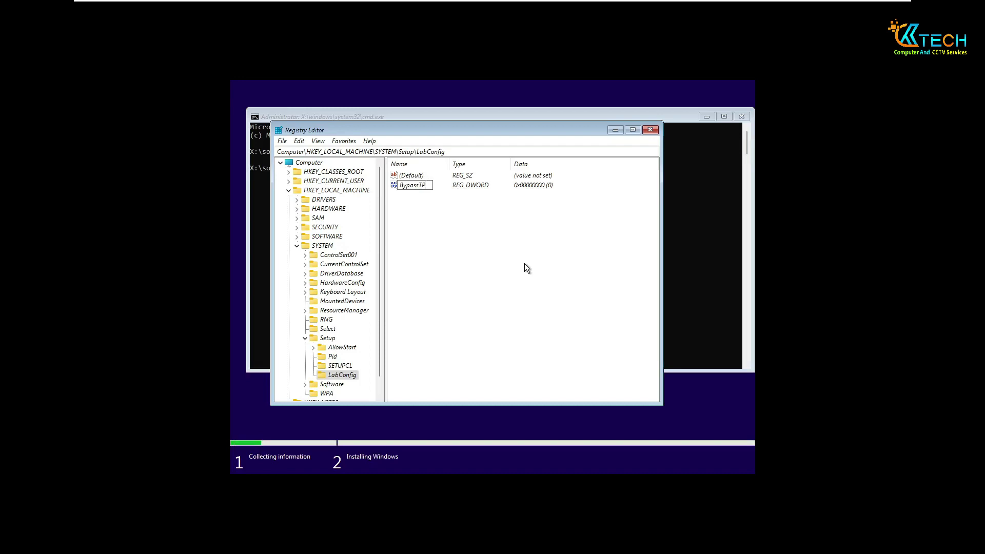
pyautogui.write('M')
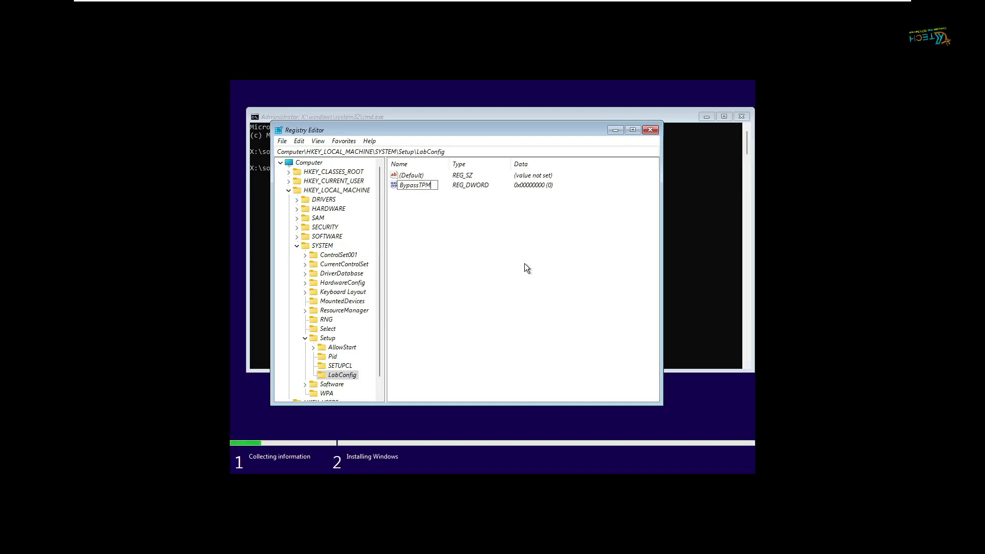
pyautogui.write('C')
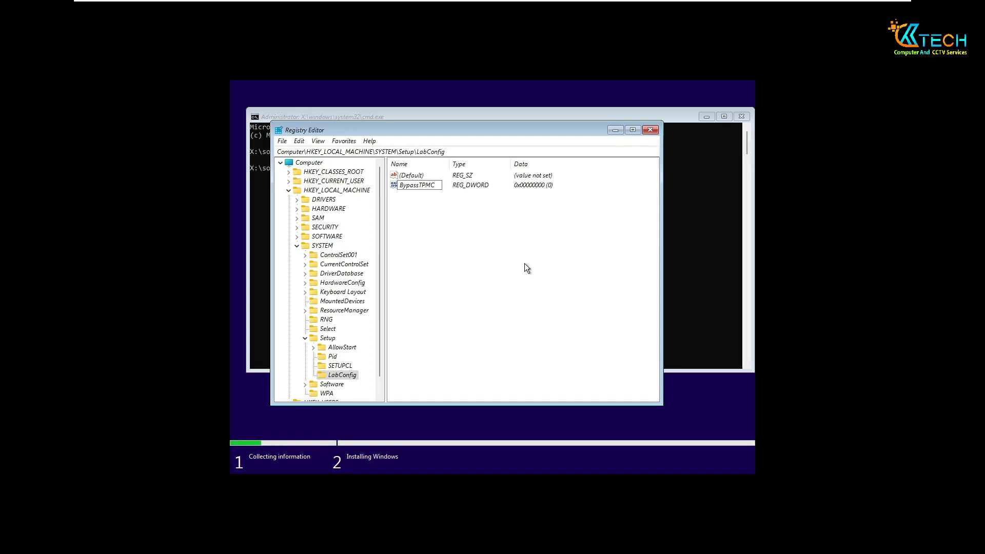
pyautogui.write('heck')
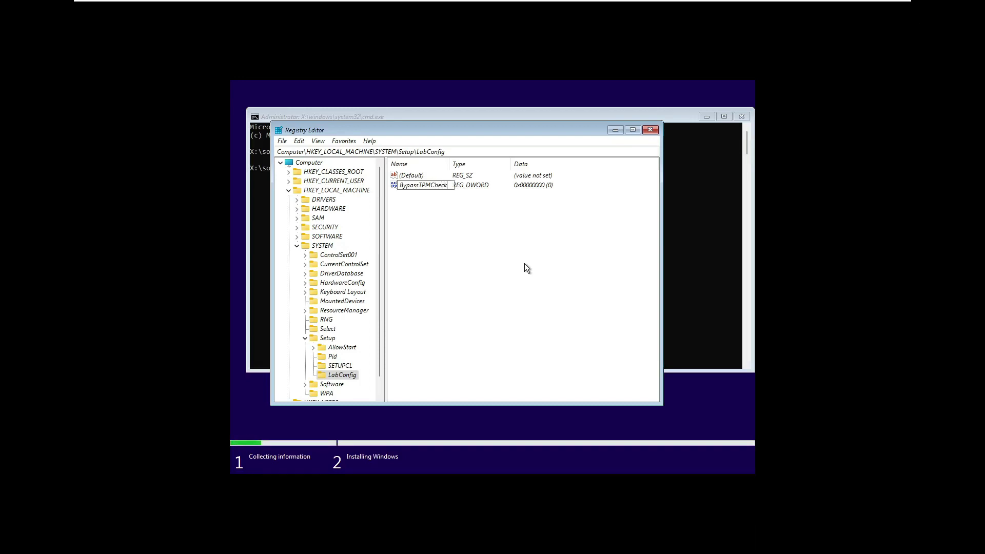
pyautogui.press('Return')
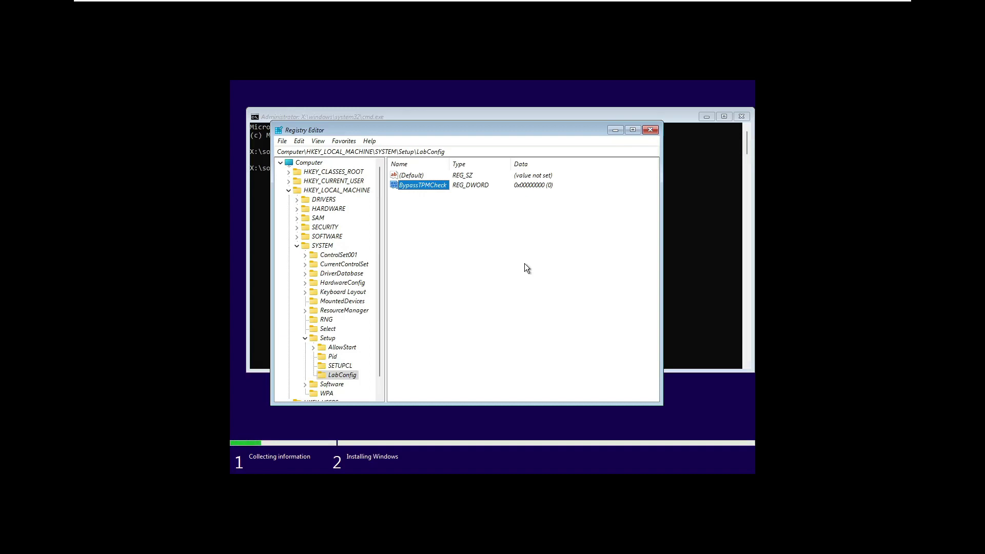
# Set the value data of BypassTPMCheck to 1
pyautogui.press('Return')
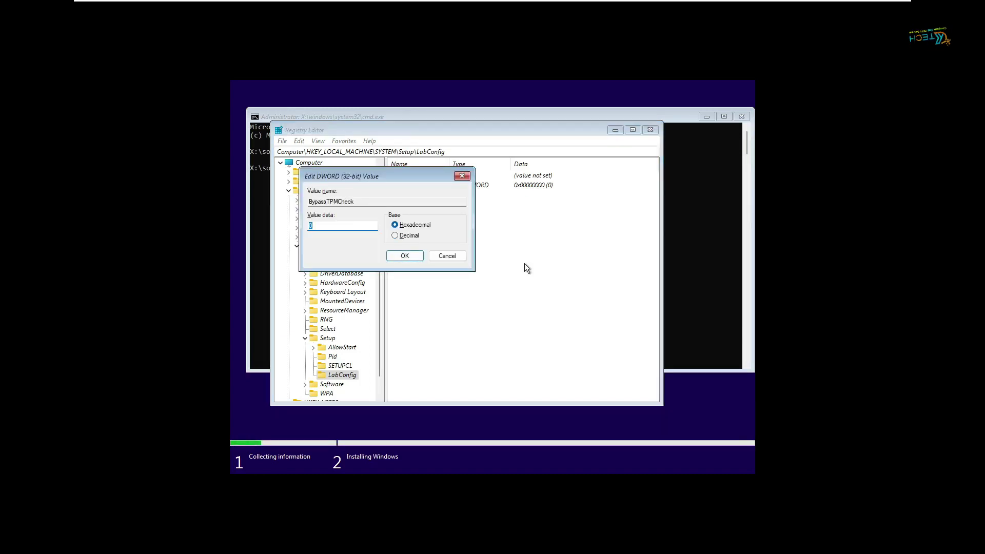
pyautogui.press('Right')
pyautogui.press('BackSpace')
pyautogui.write('1')
pyautogui.press('Return')
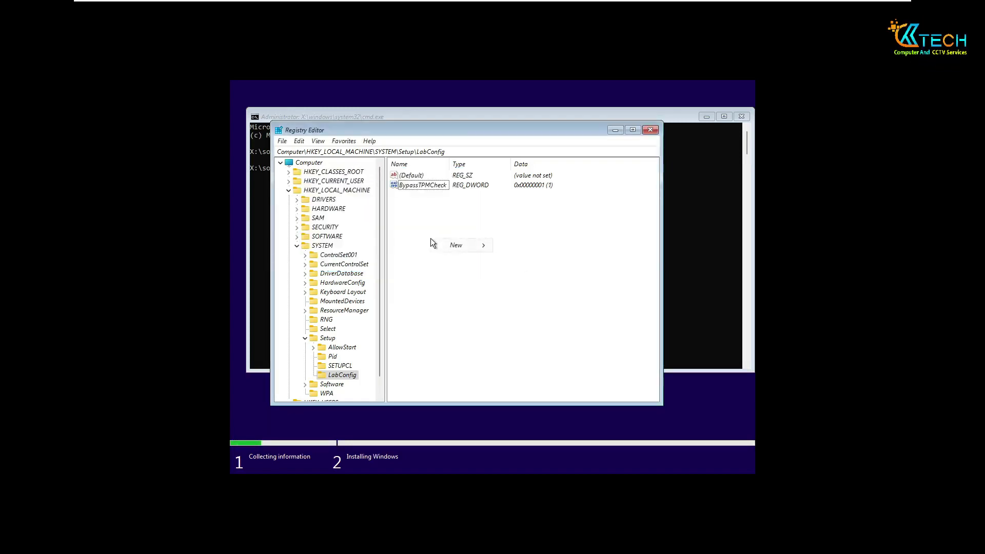
# Add a DWORD (32-bit) value named BypassRAMCheck to the LabConfig key and set its value data to 1
pyautogui.moveTo(482, 245)
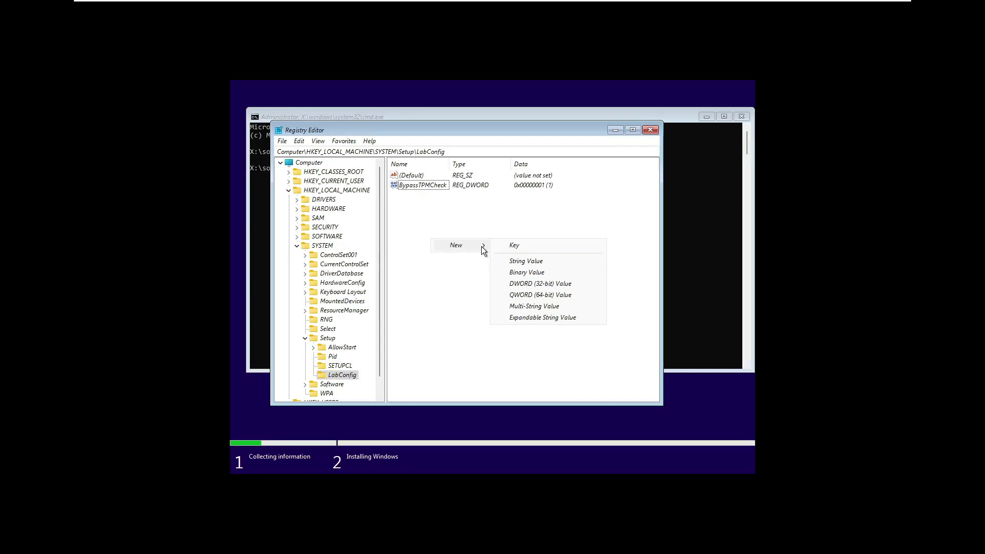
pyautogui.click(518, 284)
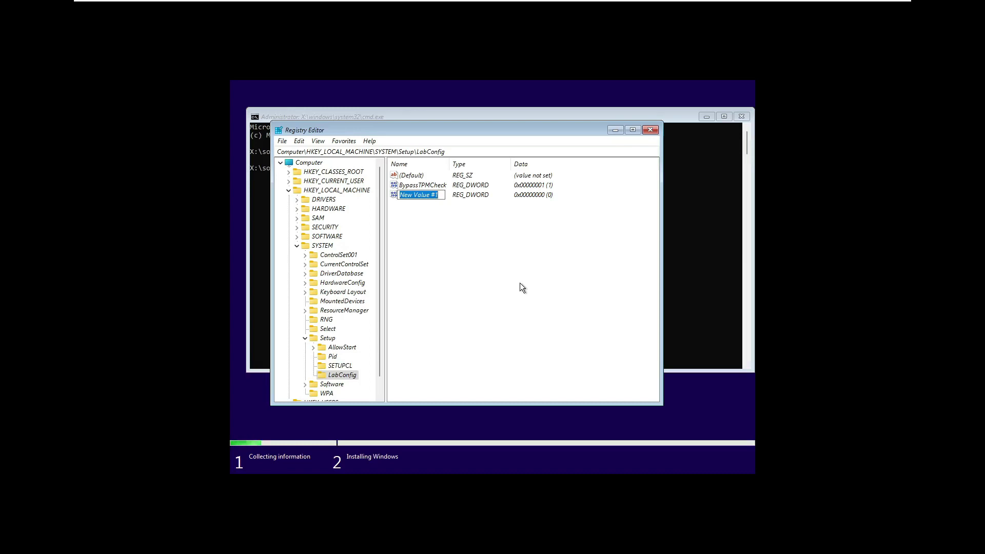
pyautogui.write('Byp')
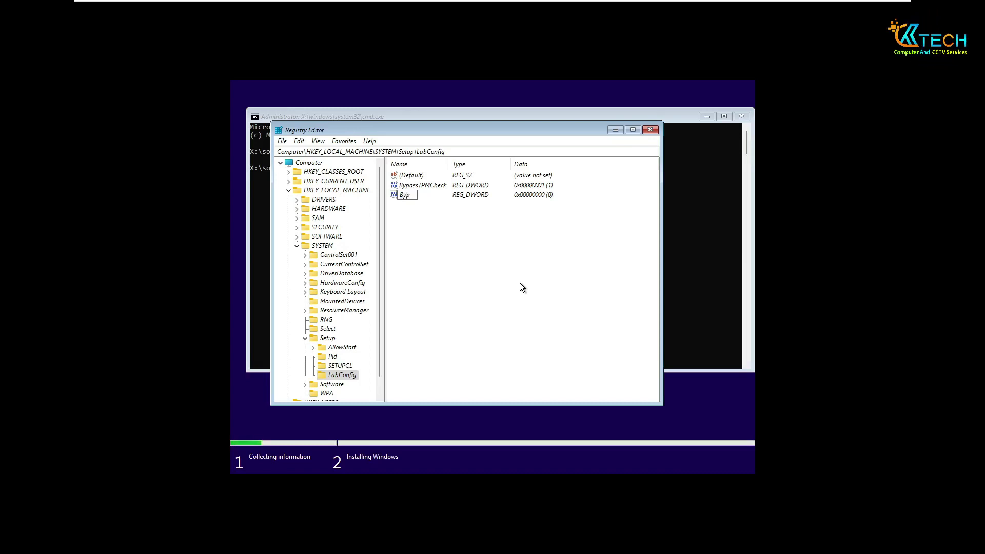
pyautogui.write('assRAM')
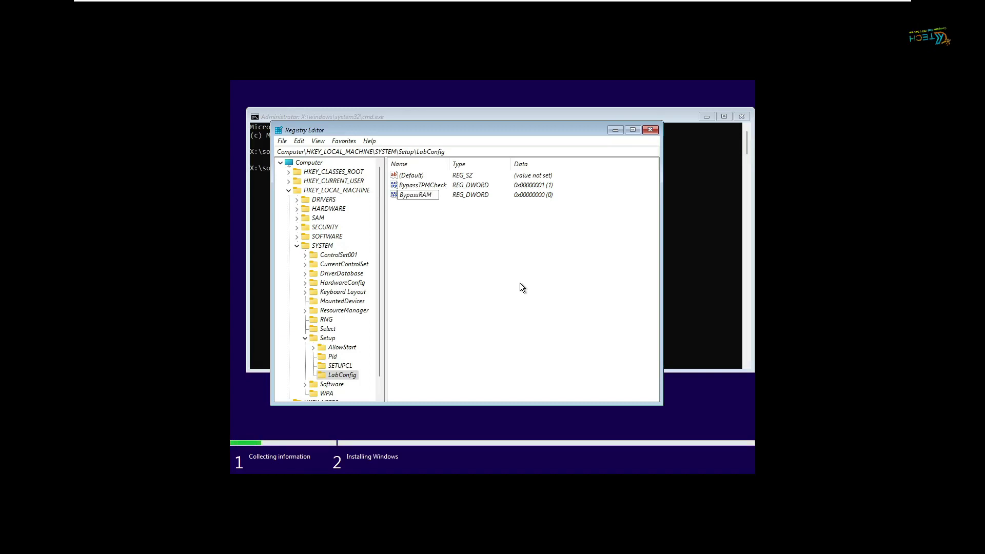
pyautogui.write('Check')
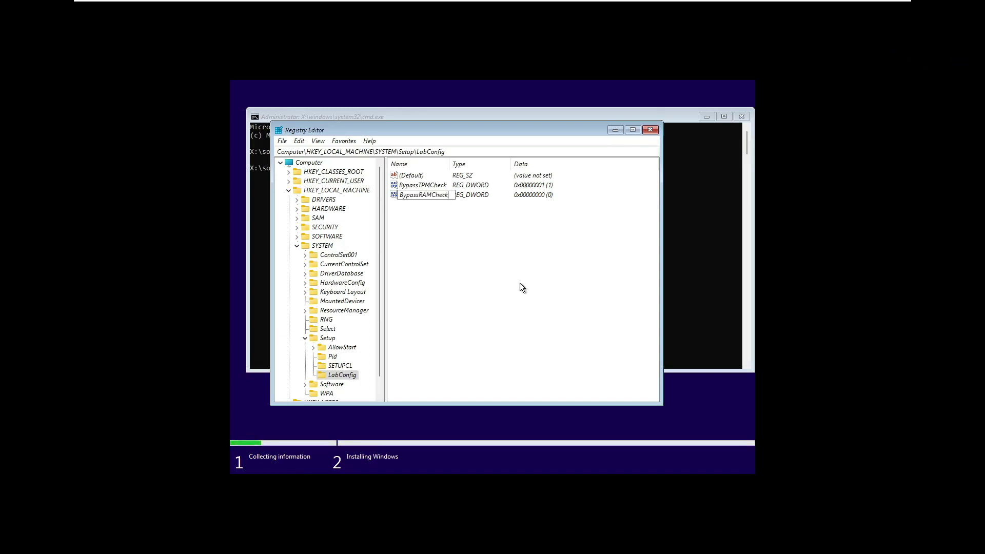
pyautogui.press('Return')
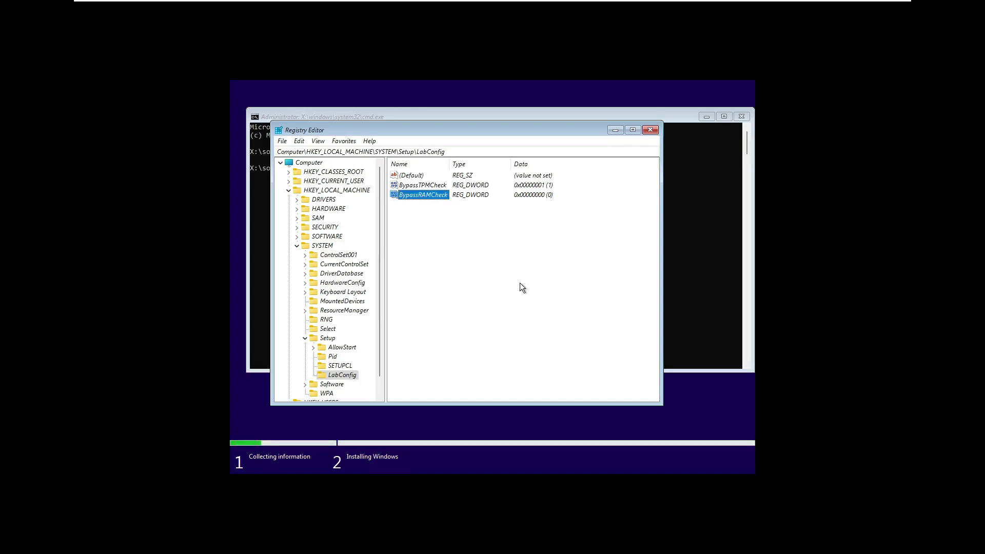
pyautogui.press('Return')
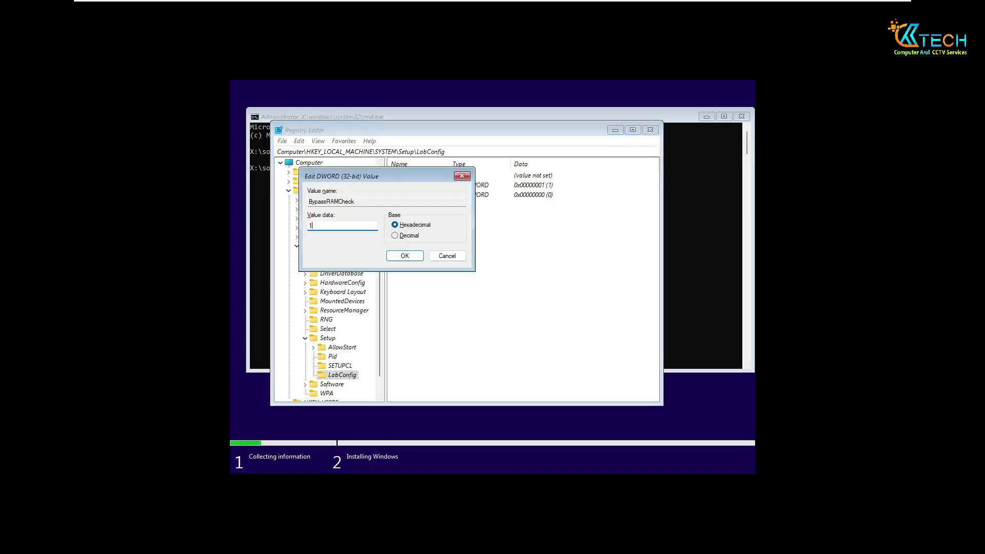
pyautogui.press('Return')
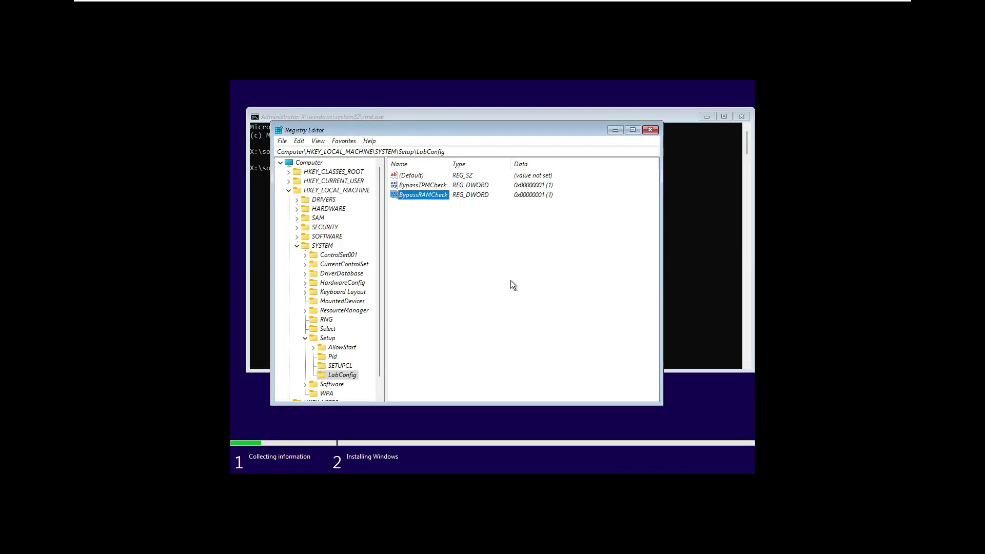
# Add a DWORD (32-bit) value named BypassSecureBootCheck to the LabConfig key and set its value data to 1
pyautogui.rightClick(433, 256)
pyautogui.moveTo(457, 264)
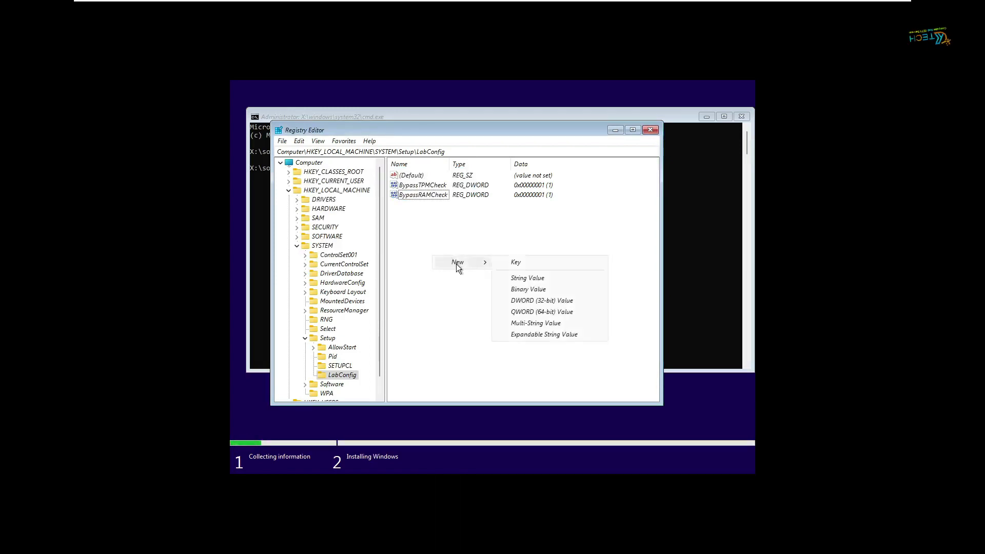
pyautogui.click(521, 301)
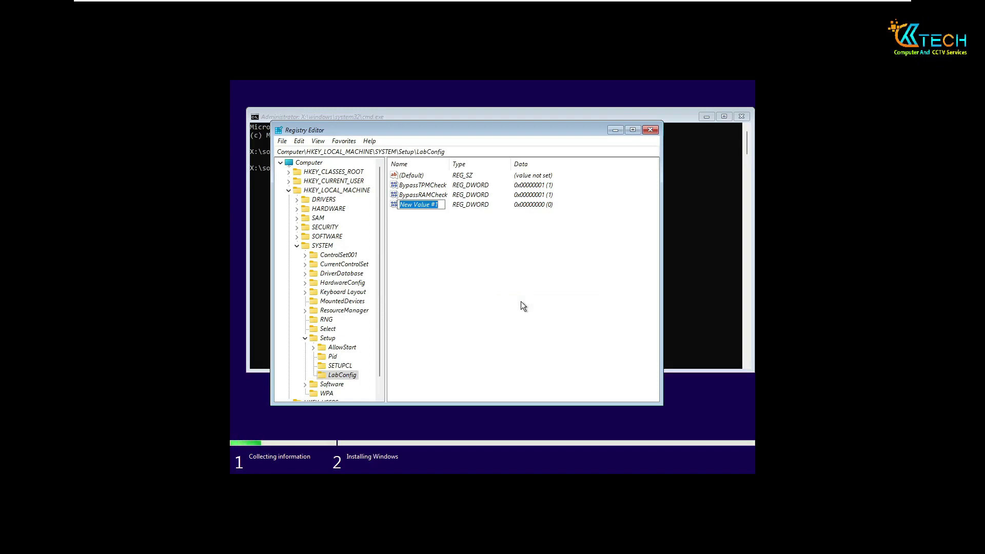
pyautogui.write('Bypass')
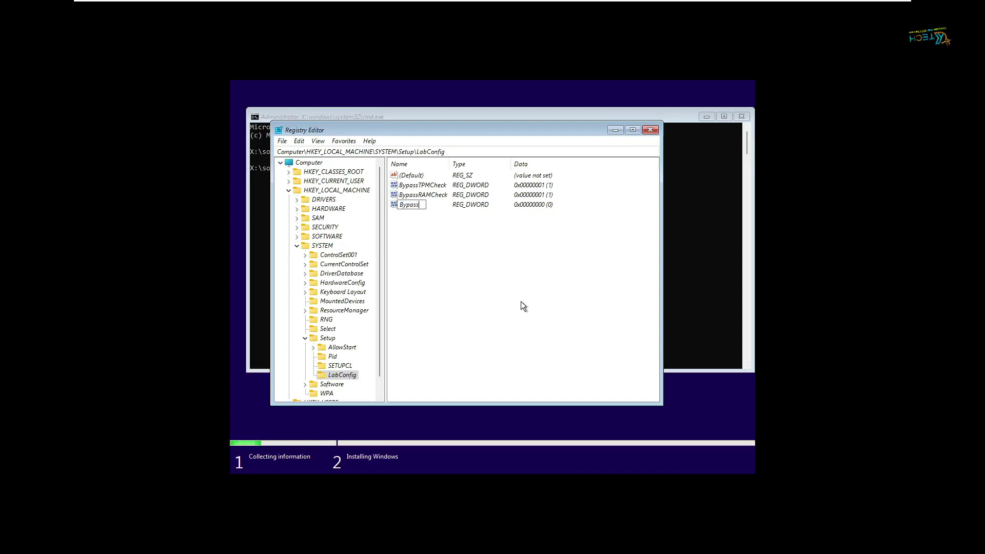
pyautogui.write('Secure')
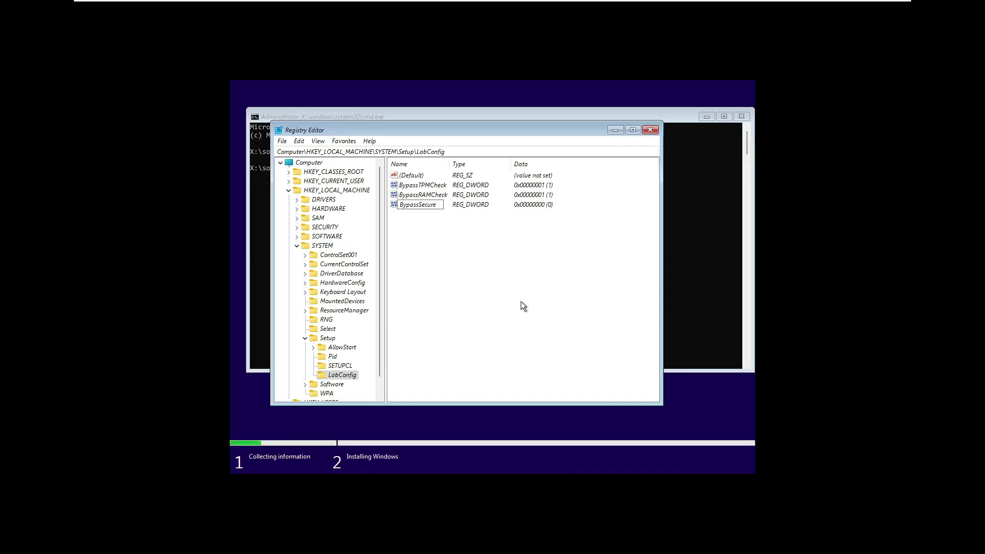
pyautogui.write('BootCheck')
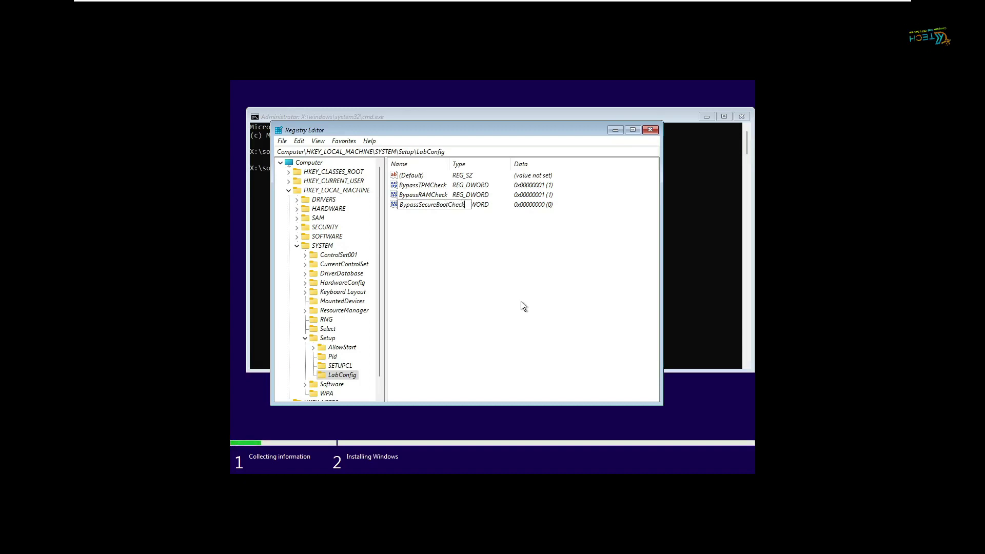
pyautogui.press('Return')
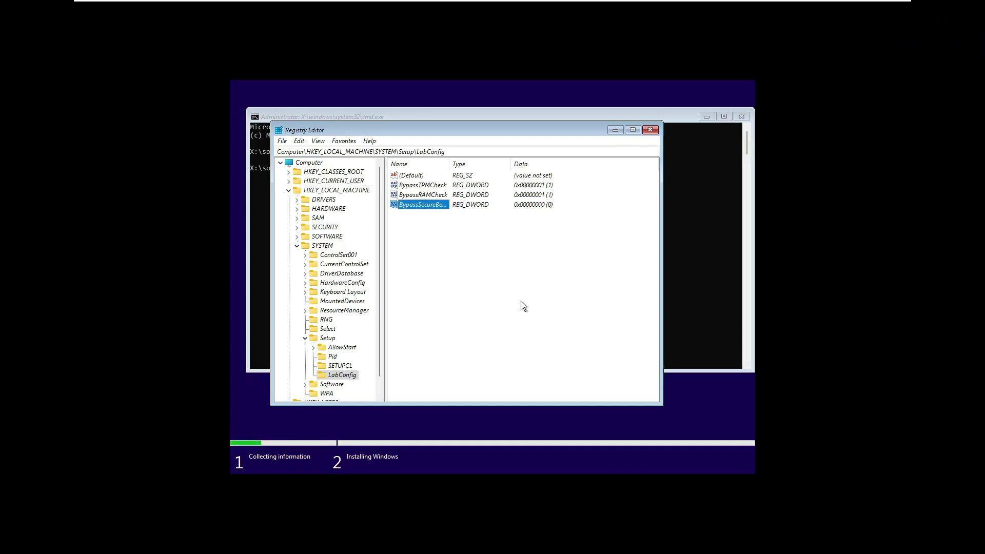
pyautogui.press('Return')
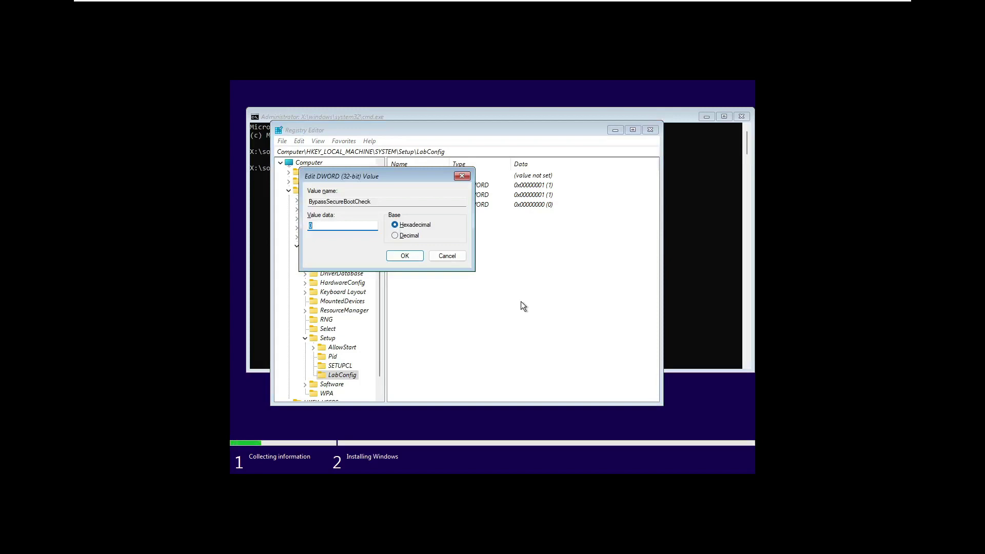
pyautogui.write('1')
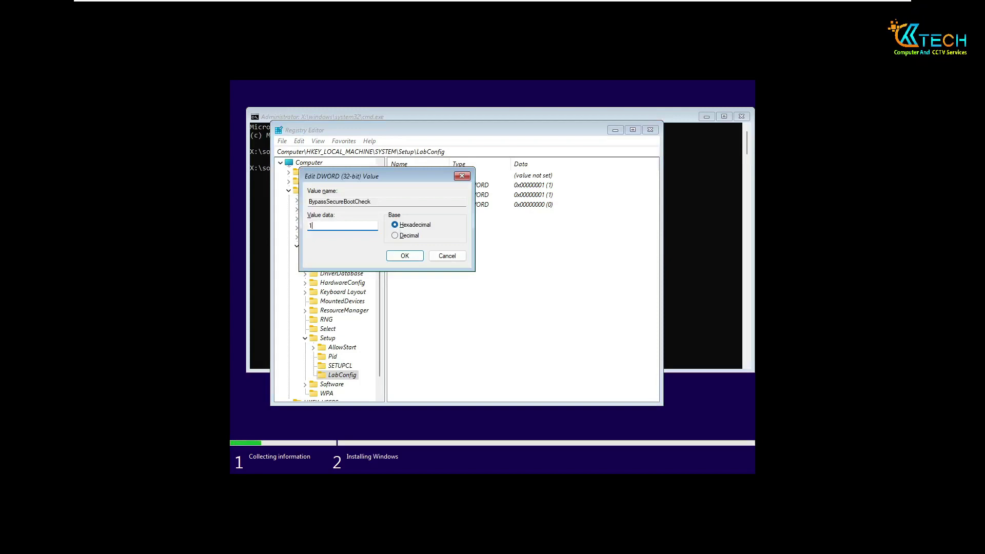
pyautogui.press('Return')
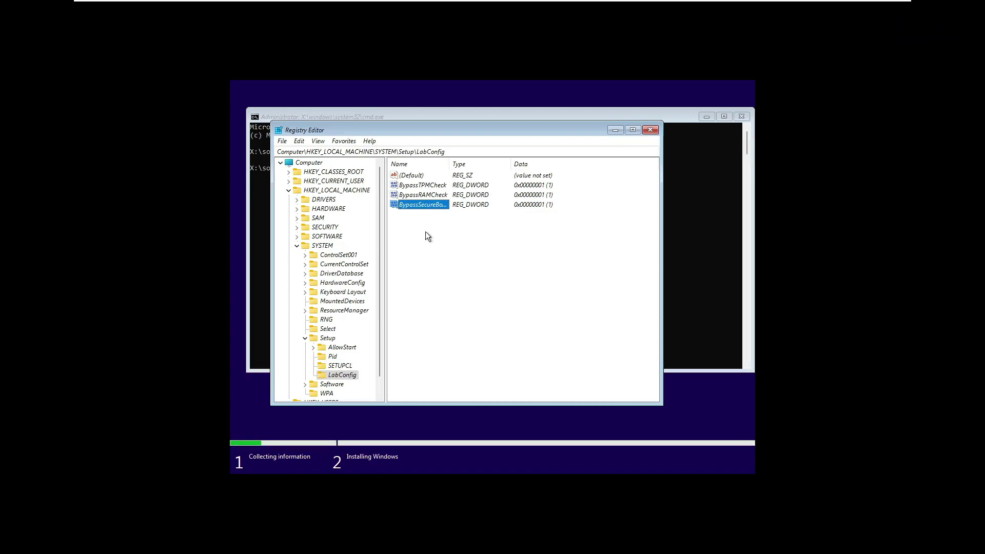
# Close the Registry Editor and the command prompt, and return to the previous page of Windows Setup
pyautogui.click(650, 131)
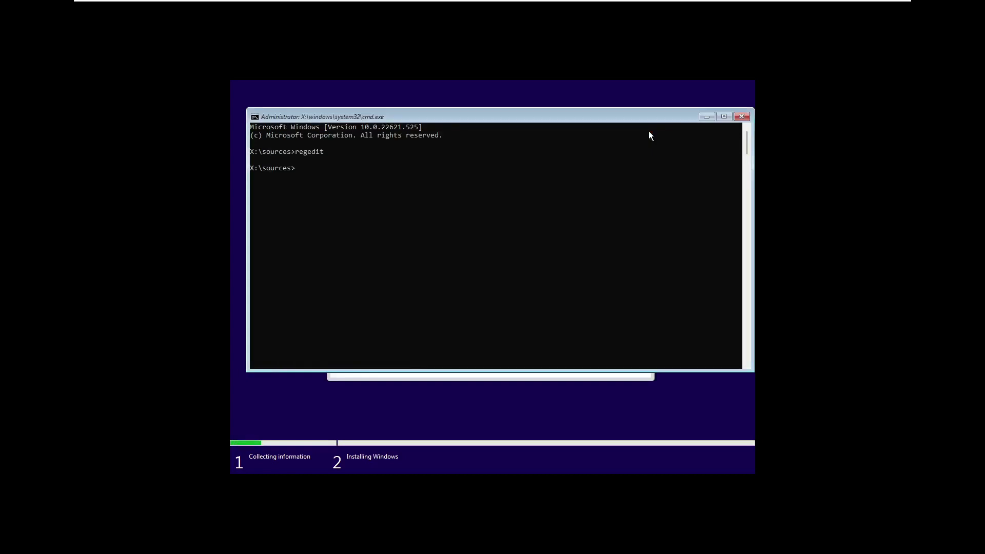
pyautogui.click(742, 117)
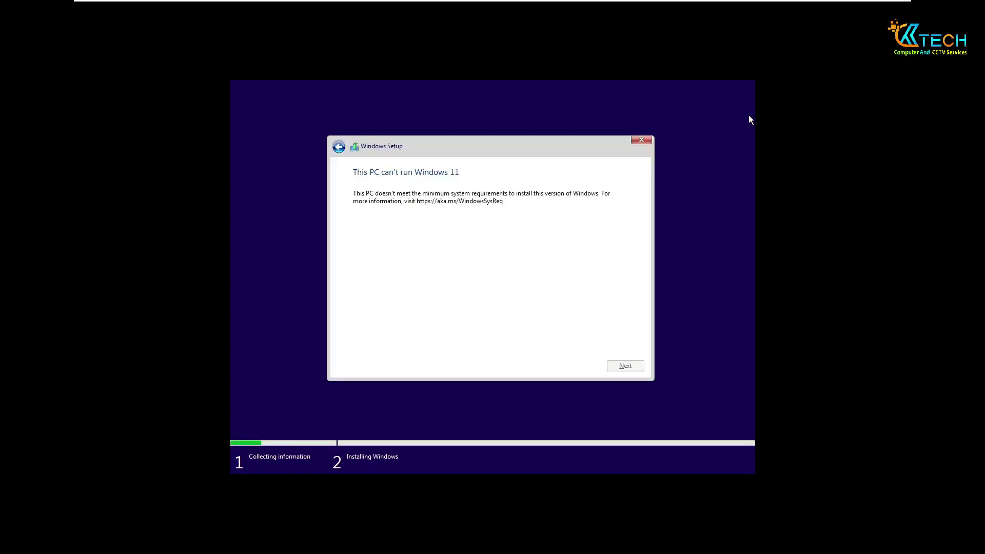
pyautogui.click(338, 148)
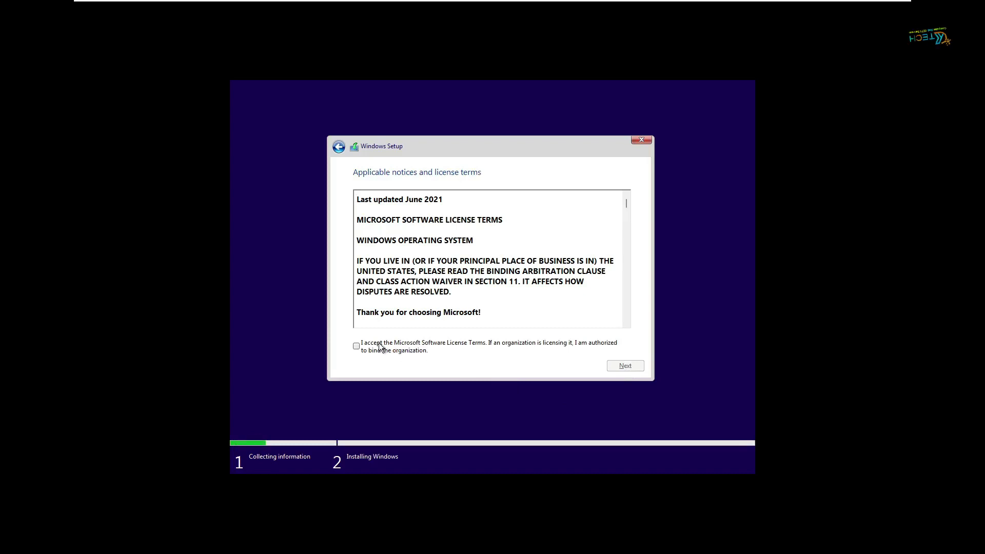
# Accept the Microsoft Software License Terms and choose the custom installation type that installs Windows only
pyautogui.click(361, 346)
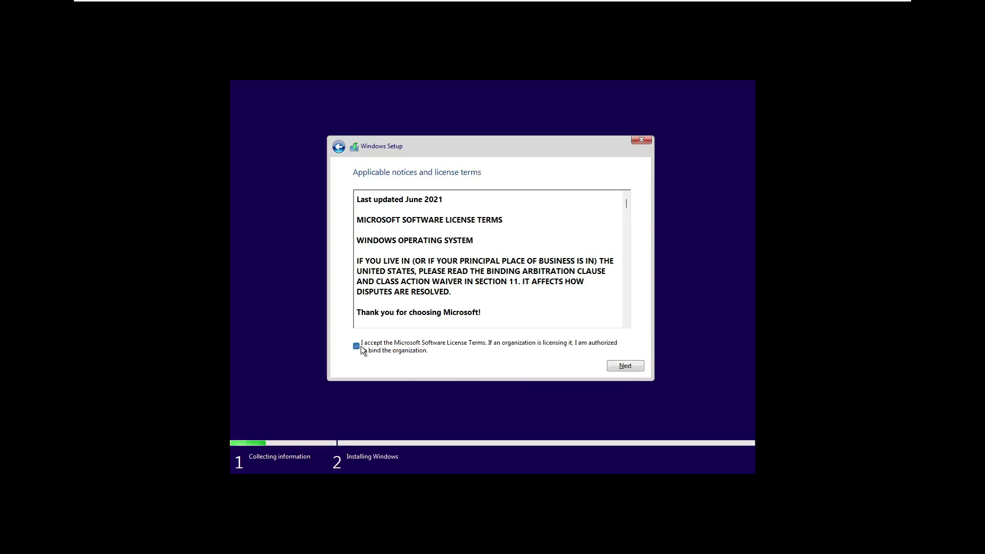
pyautogui.click(617, 369)
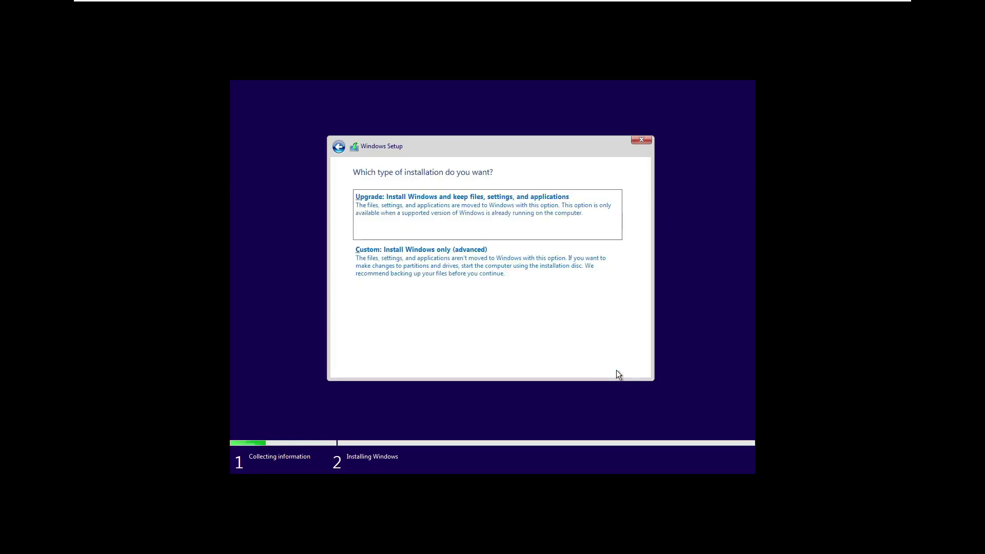
pyautogui.click(469, 282)
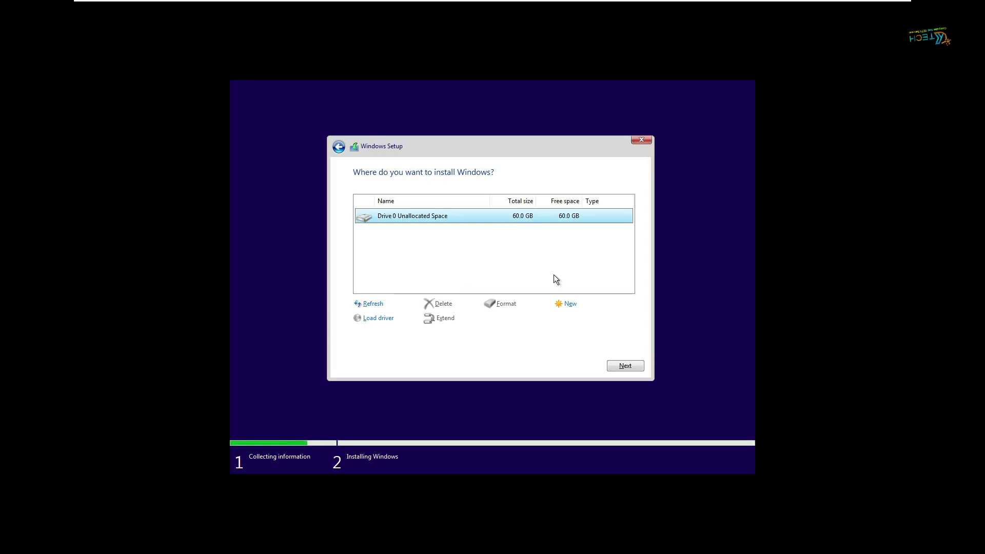
# Create a 61440 MB partition from Drive 0's unallocated space, allowing additional system partitions, and start installing Windows on the primary partition
pyautogui.click(569, 303)
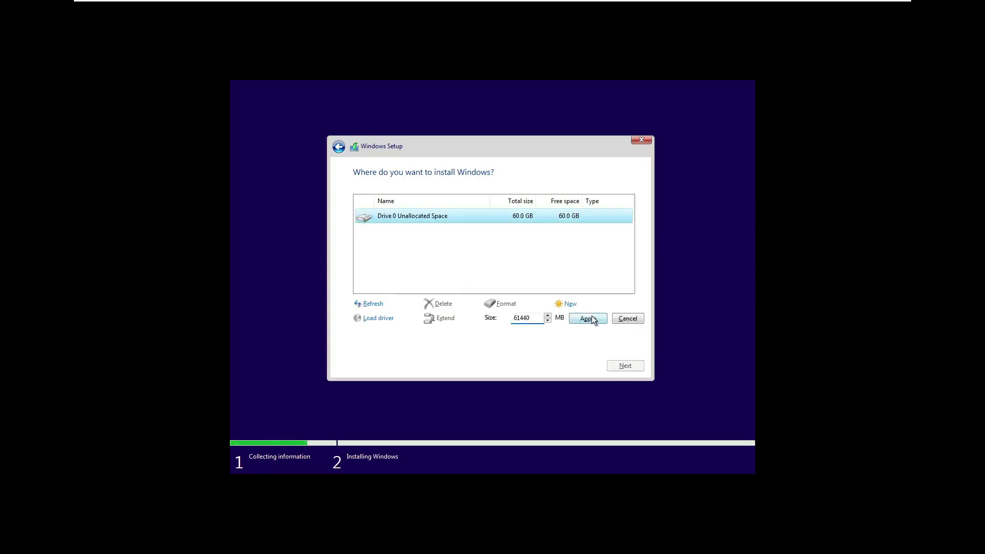
pyautogui.click(595, 318)
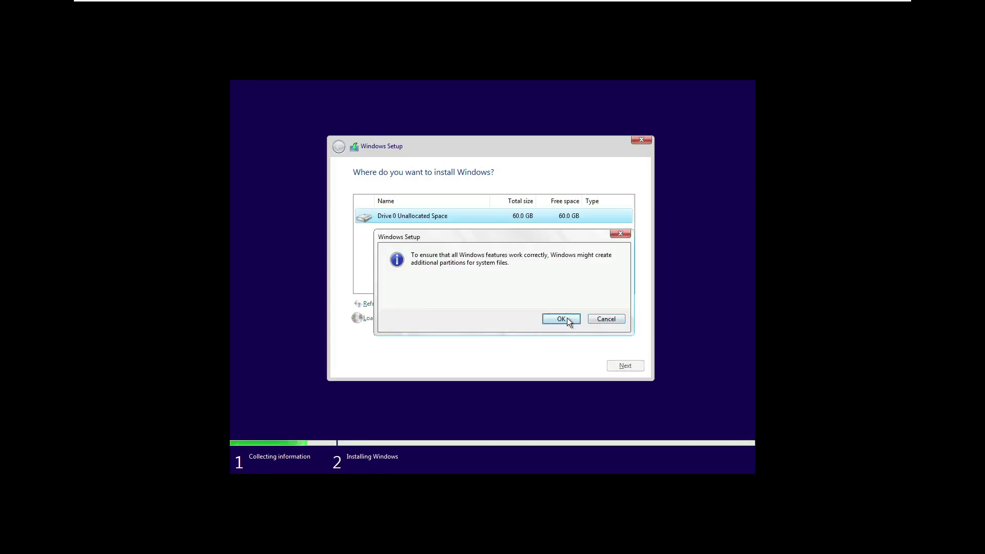
pyautogui.click(567, 318)
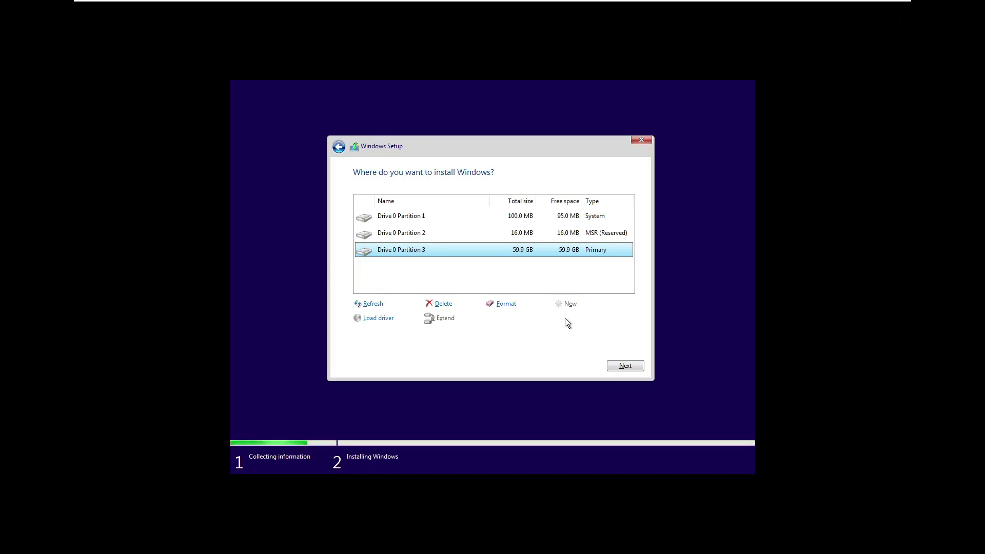
pyautogui.click(623, 367)
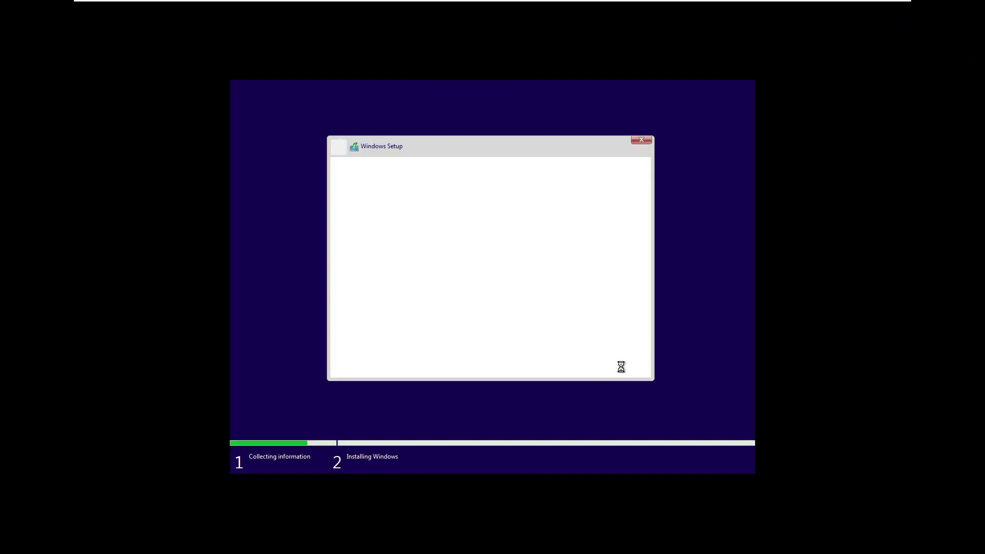